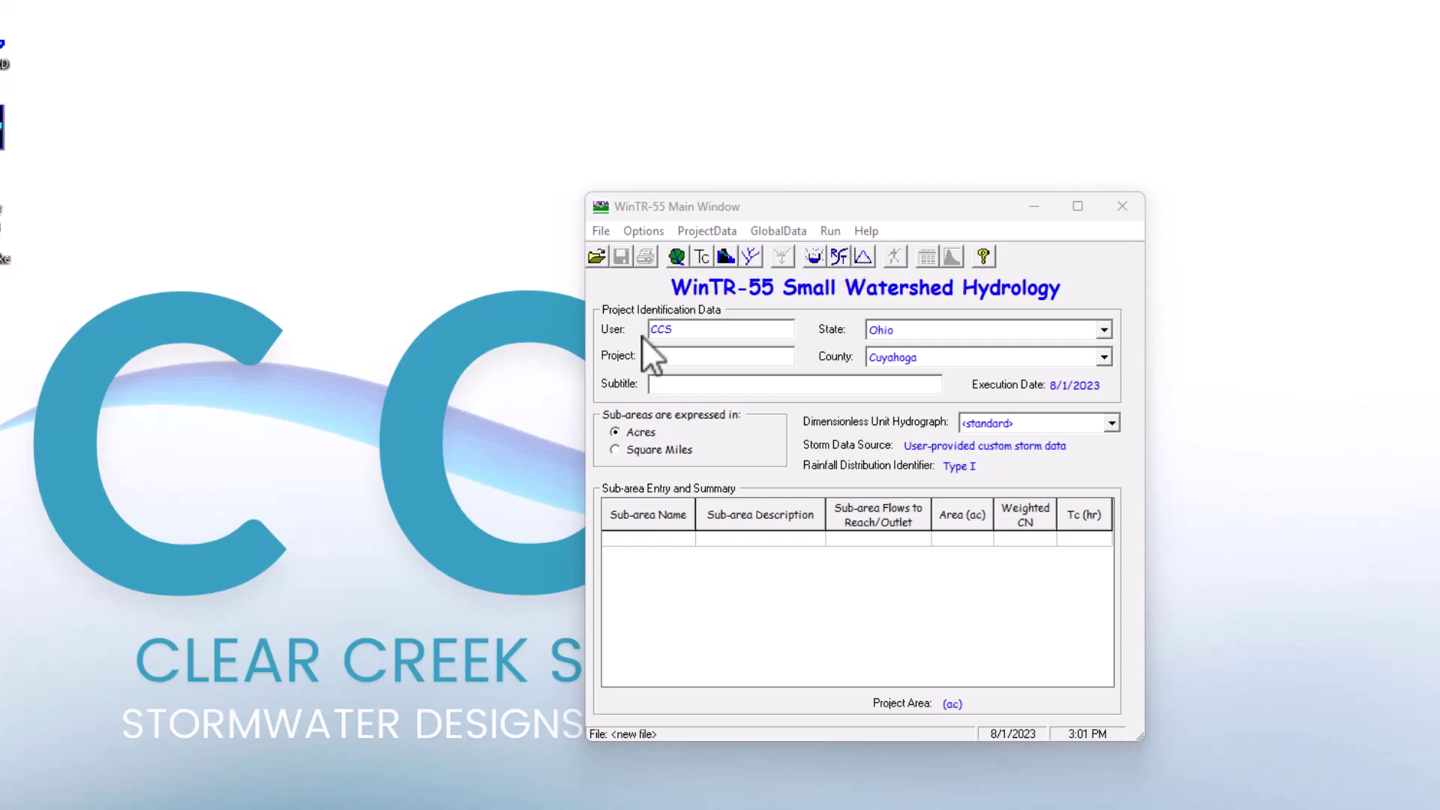
Enter 'Sample Project' as the project name
{"action": "left_click", "coordinate": [675, 356]}
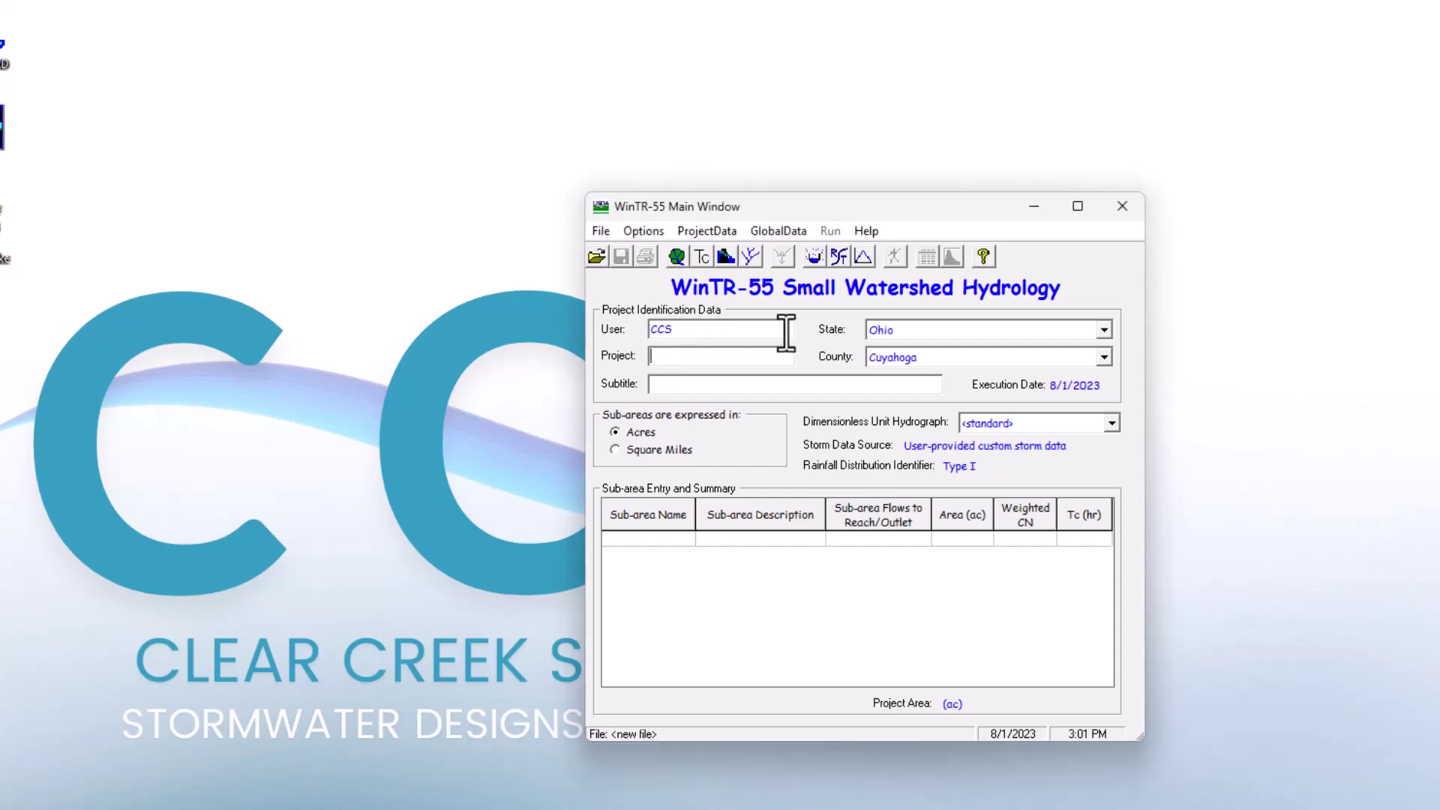
{"action": "type", "text": "Sample Project"}
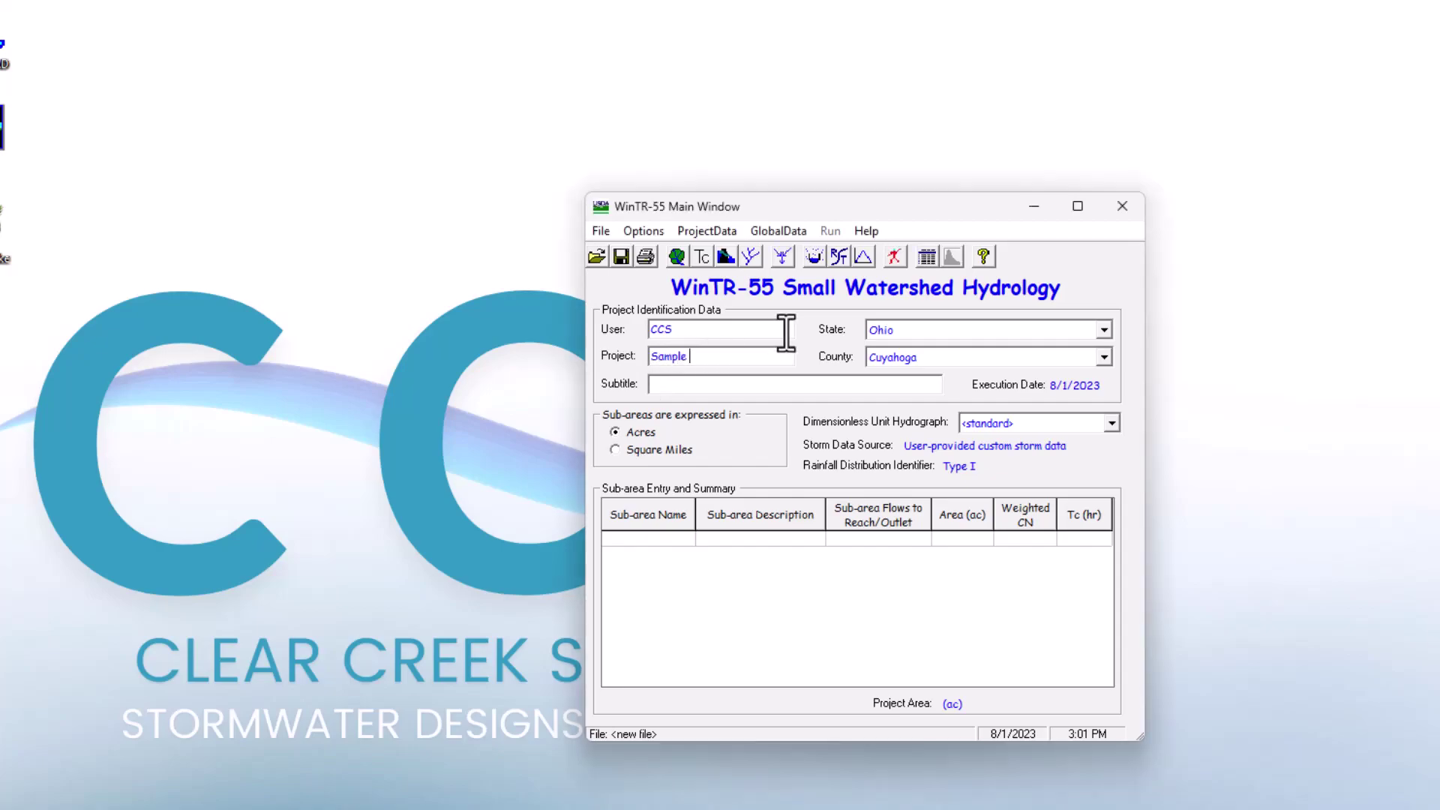
{"action": "left_click", "coordinate": [705, 385]}
Add the first sub-area 'Project Pr' with the description 'Forested'
{"action": "left_click", "coordinate": [644, 539]}
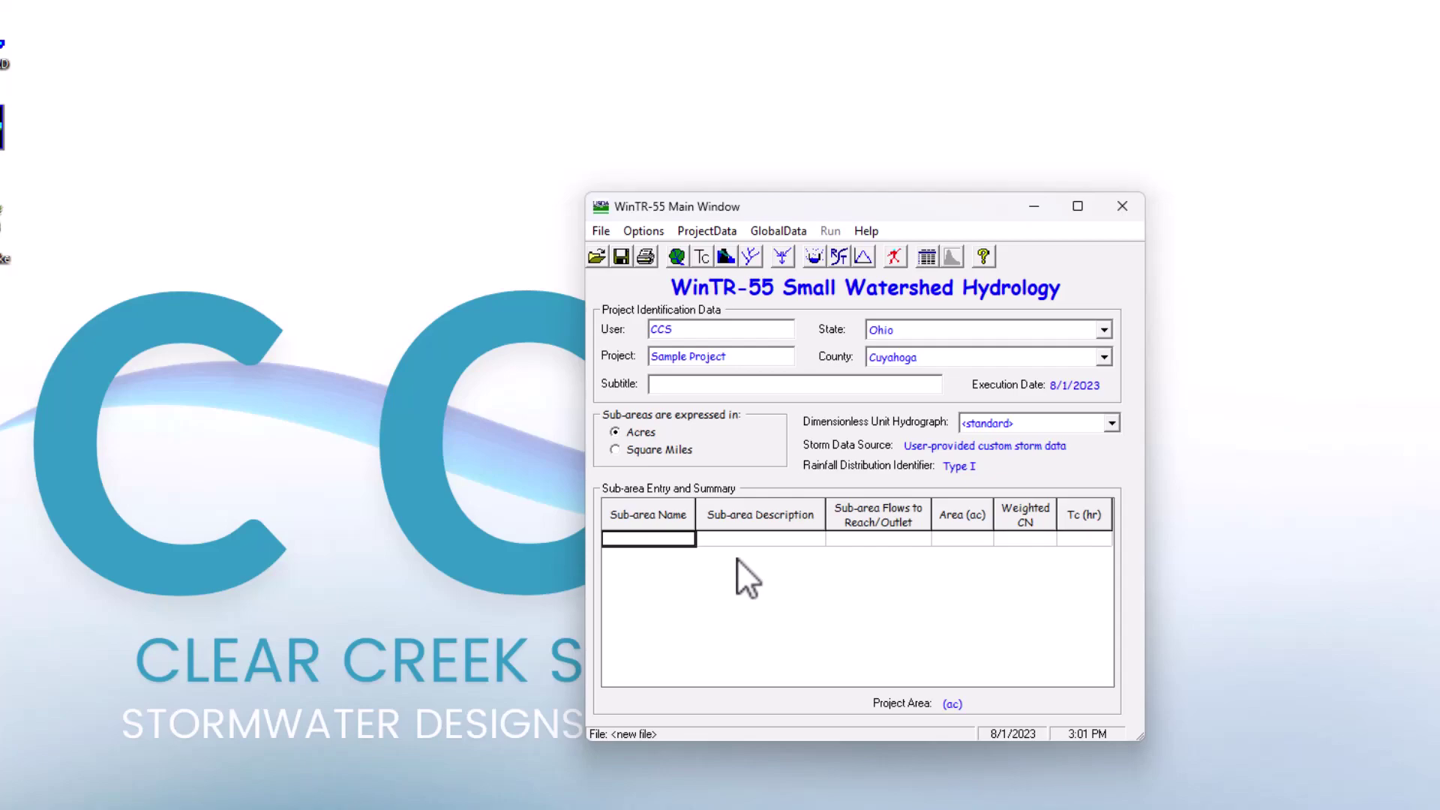
{"action": "type", "text": "Project Pr"}
{"action": "left_click", "coordinate": [736, 538]}
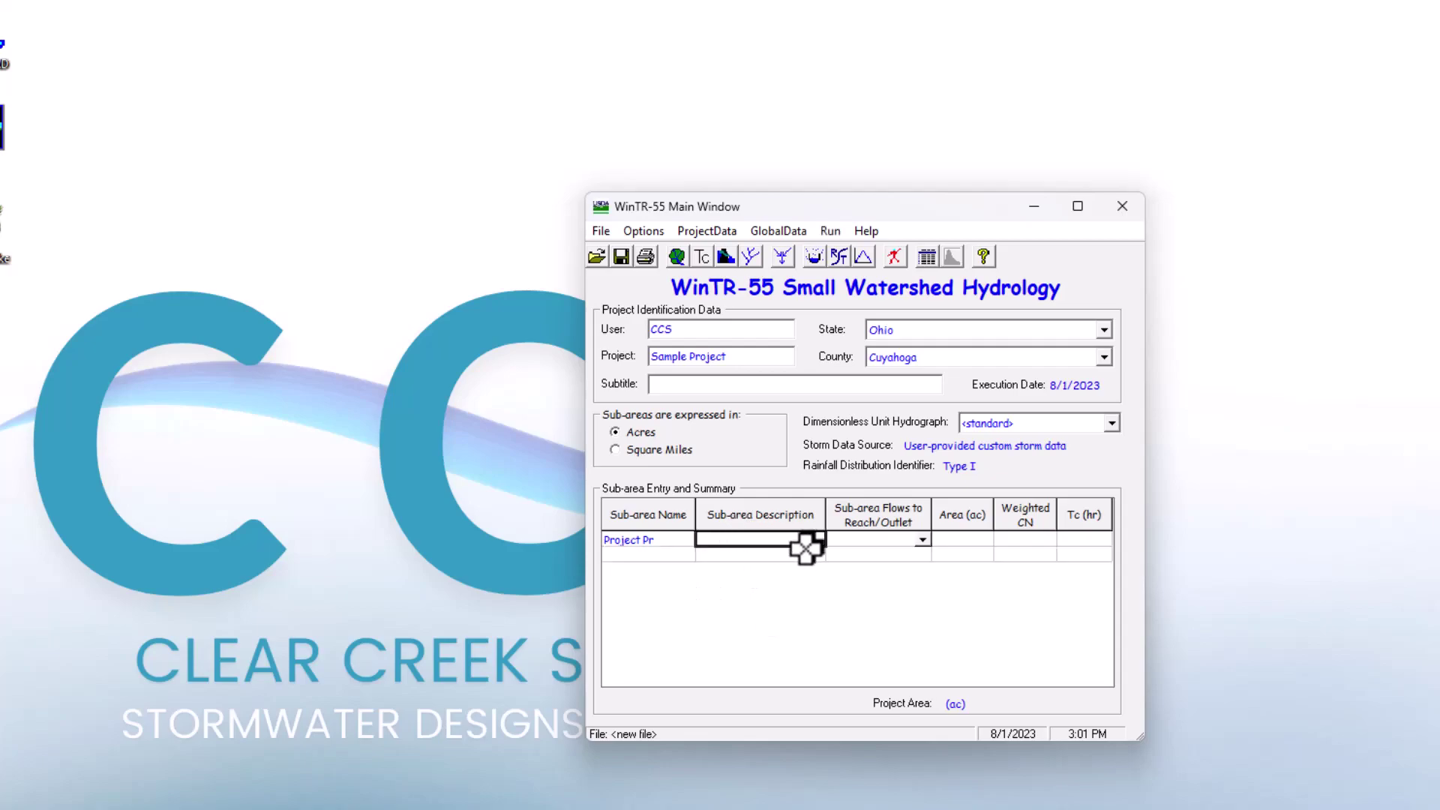
{"action": "type", "text": "Forested"}
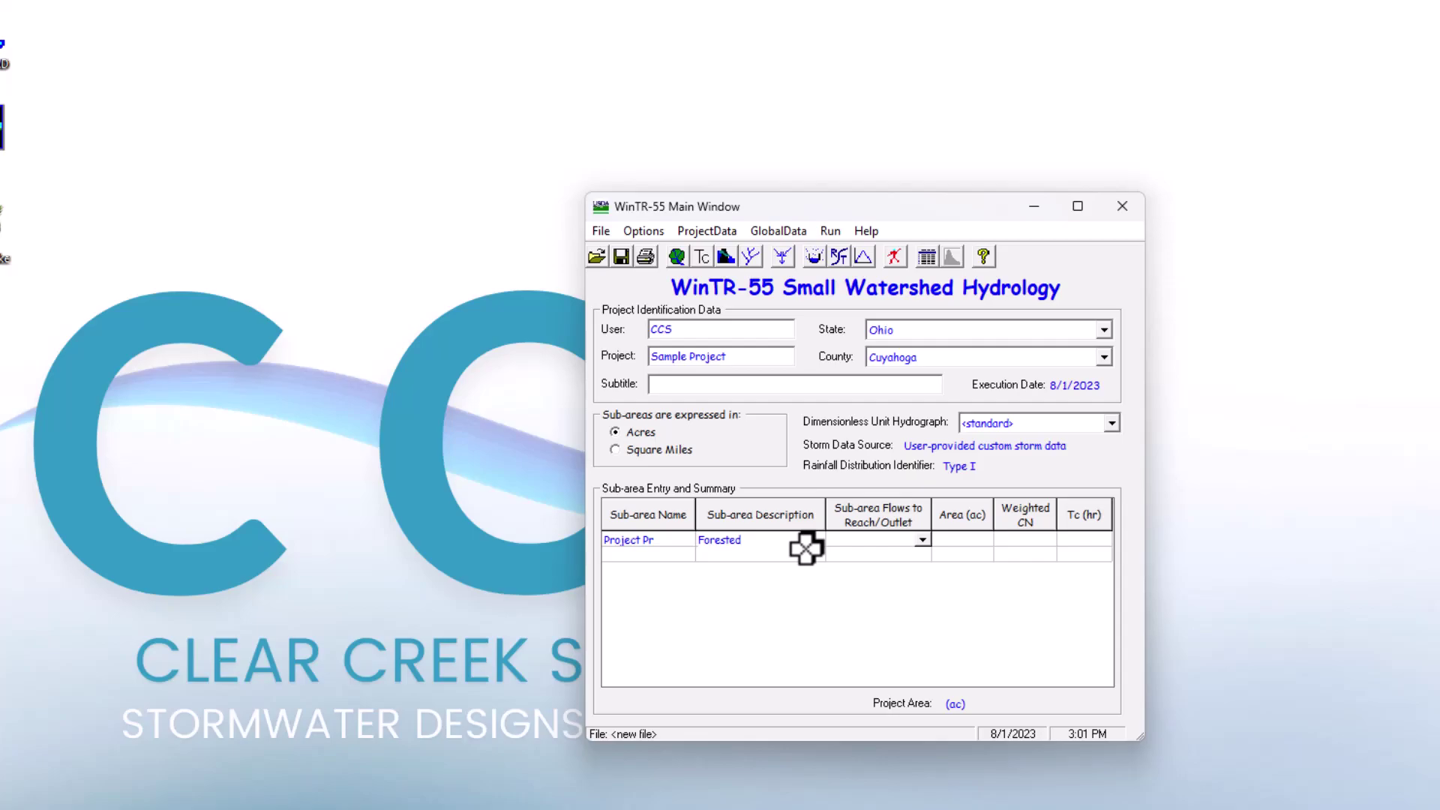
{"action": "left_click", "coordinate": [926, 545]}
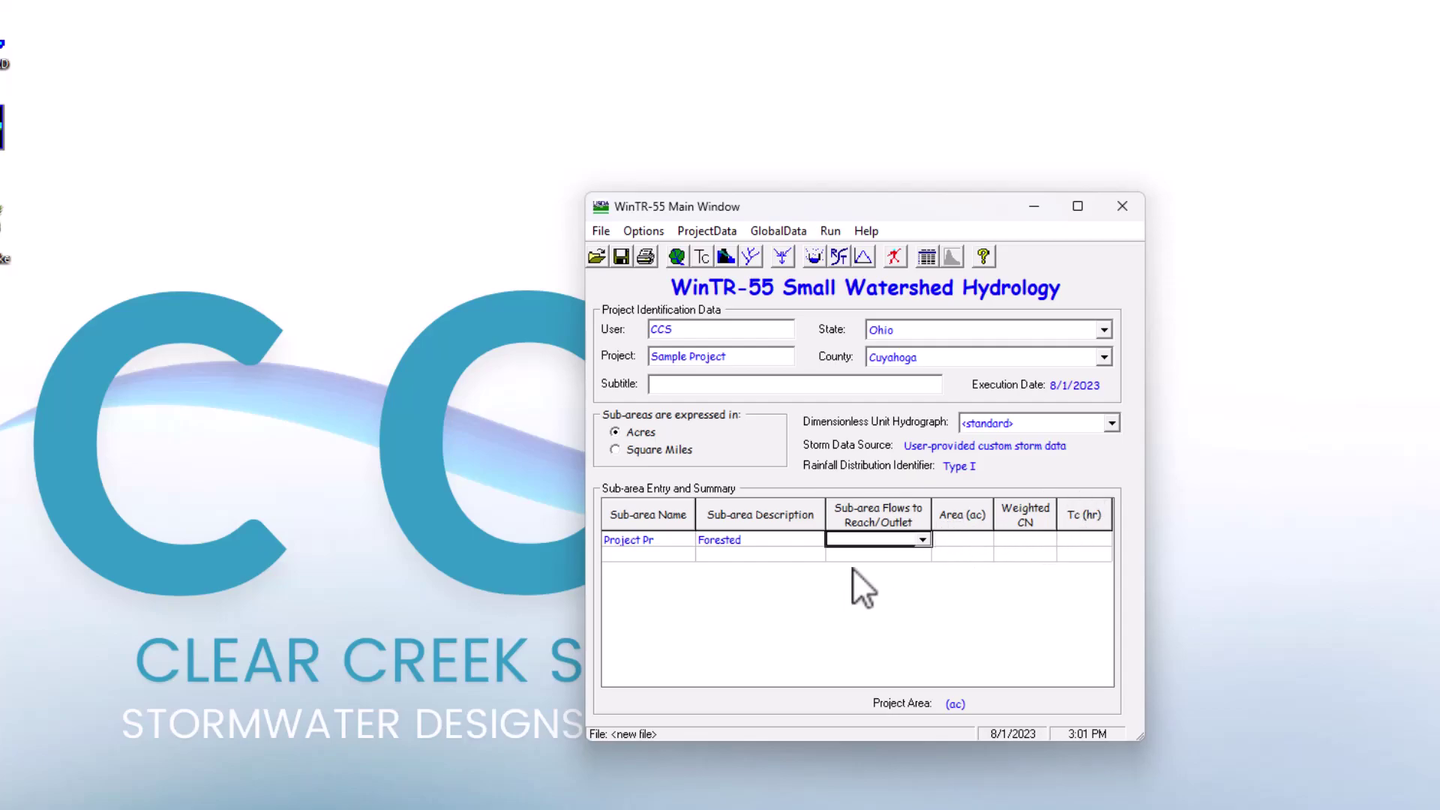
Open Land Use Details for sub-area Project Pr, then reposition and enlarge the window
{"action": "left_click", "coordinate": [676, 256]}
{"action": "left_click_drag", "start_coordinate": [537, 204], "coordinate": [753, 203]}
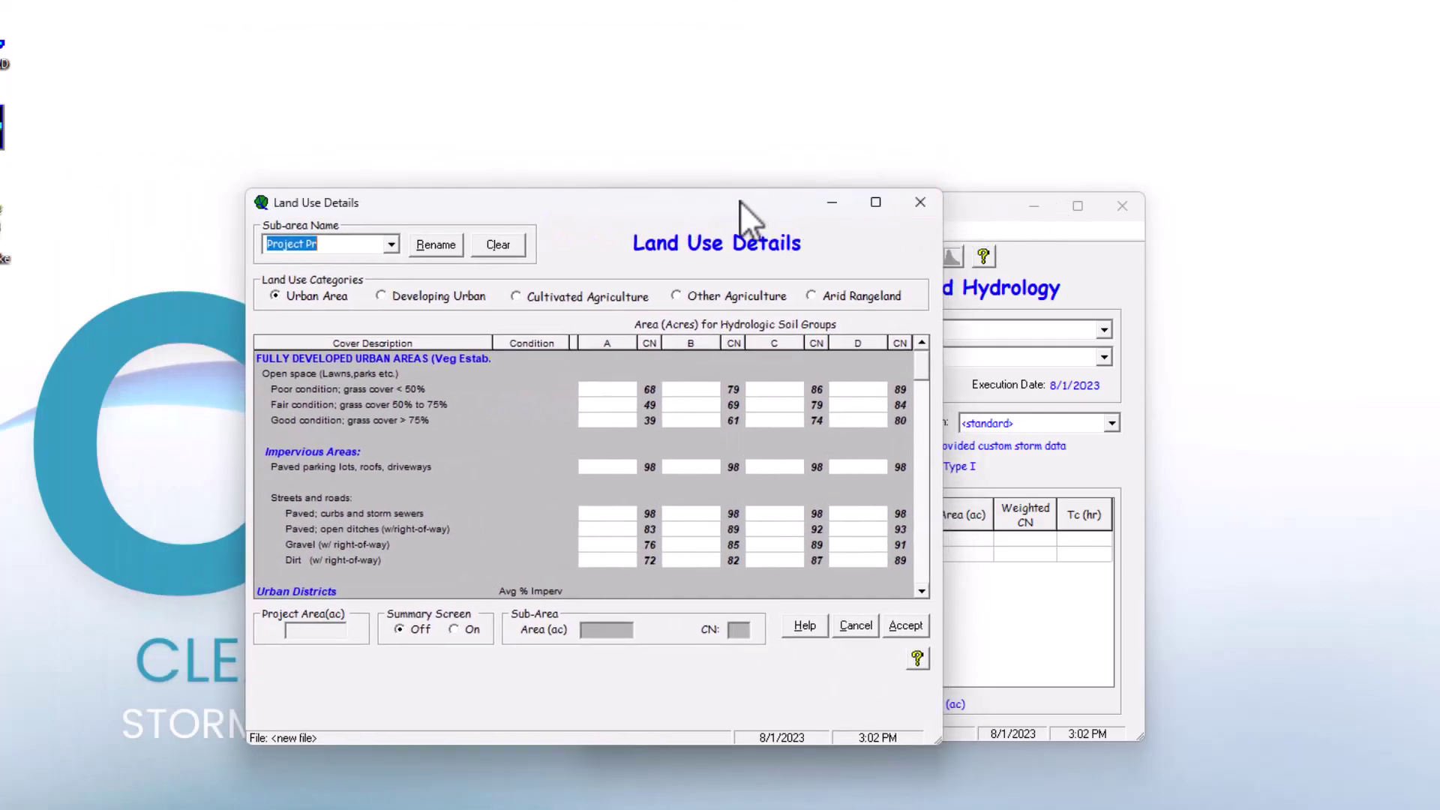
{"action": "left_click", "coordinate": [393, 243]}
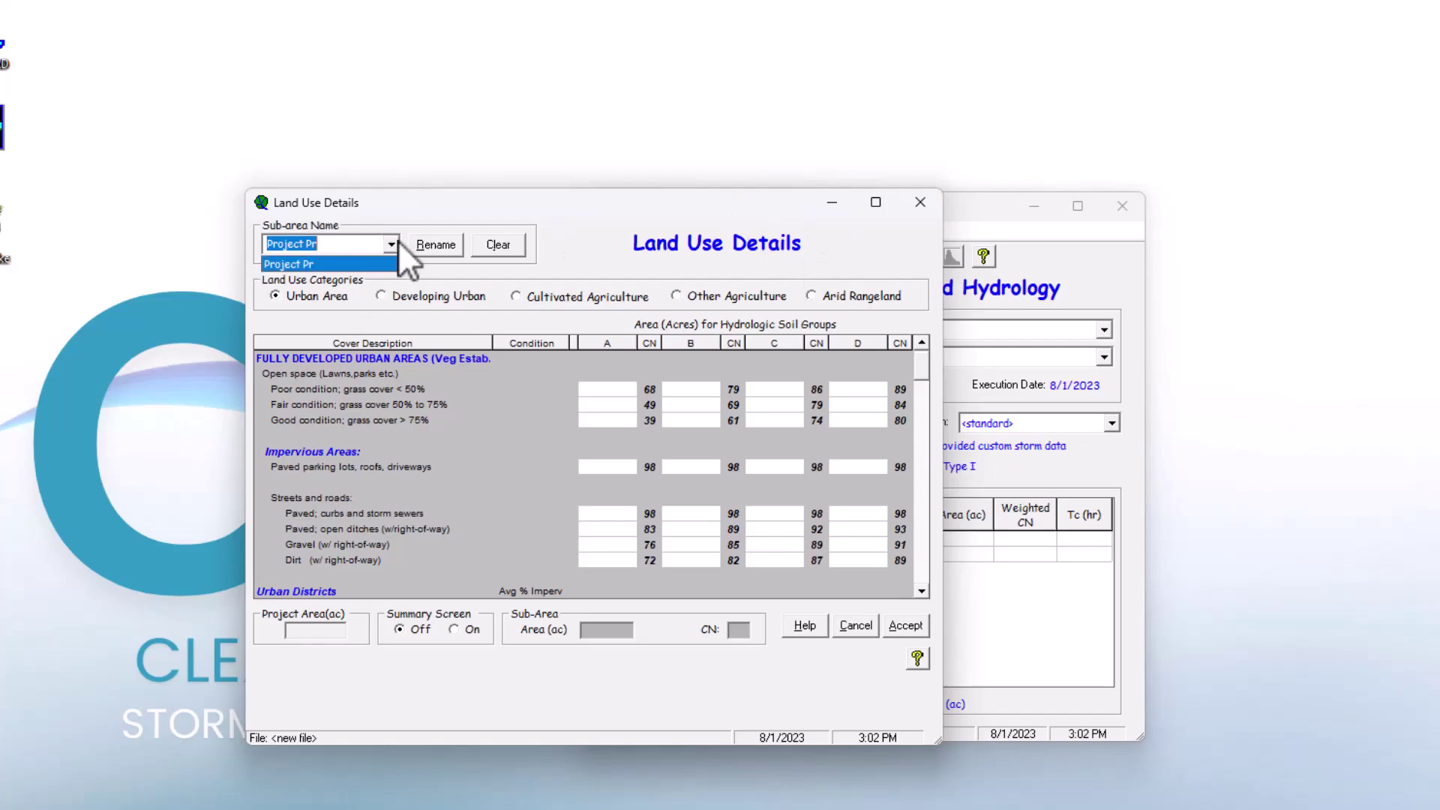
{"action": "left_click", "coordinate": [380, 211]}
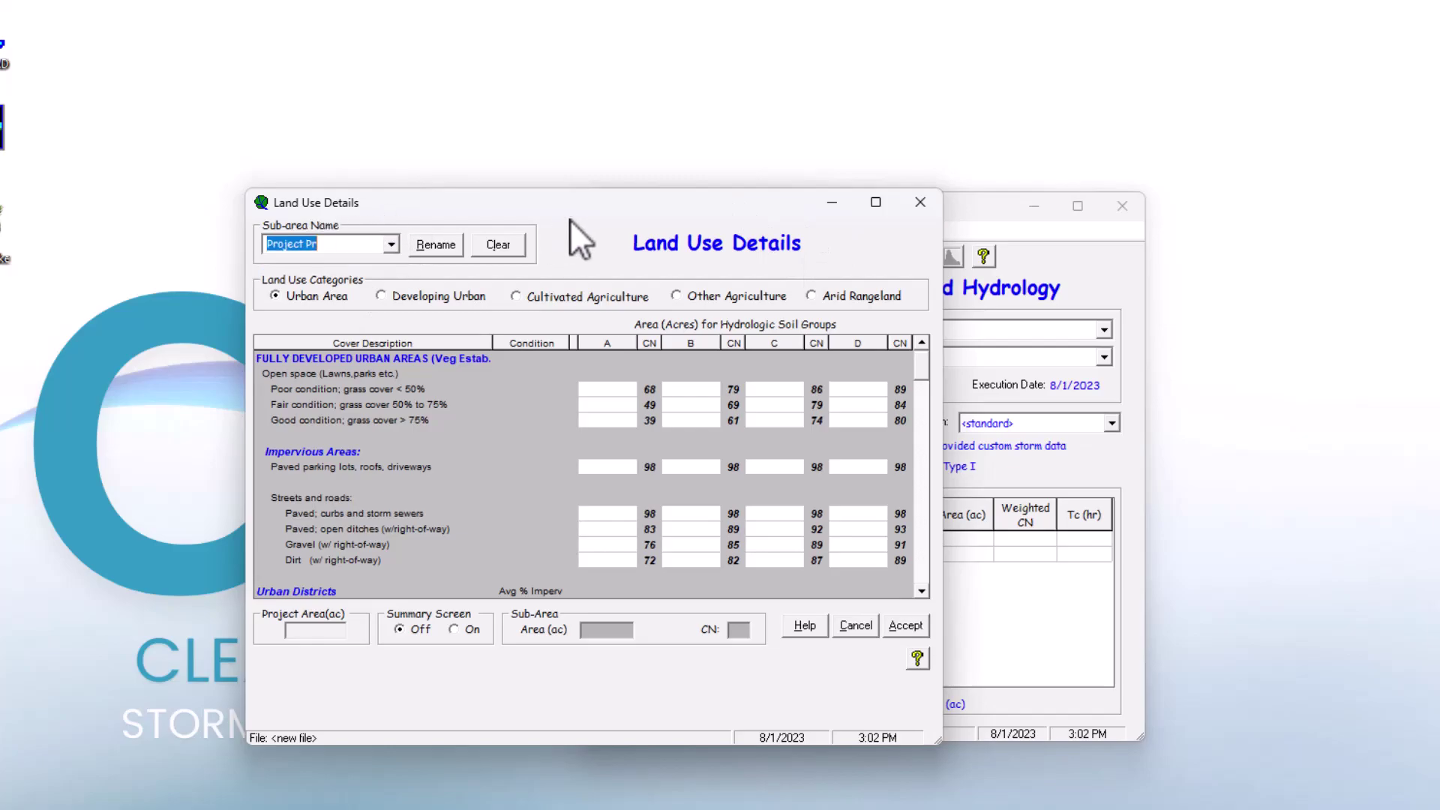
{"action": "left_click_drag", "start_coordinate": [702, 197], "coordinate": [786, 232]}
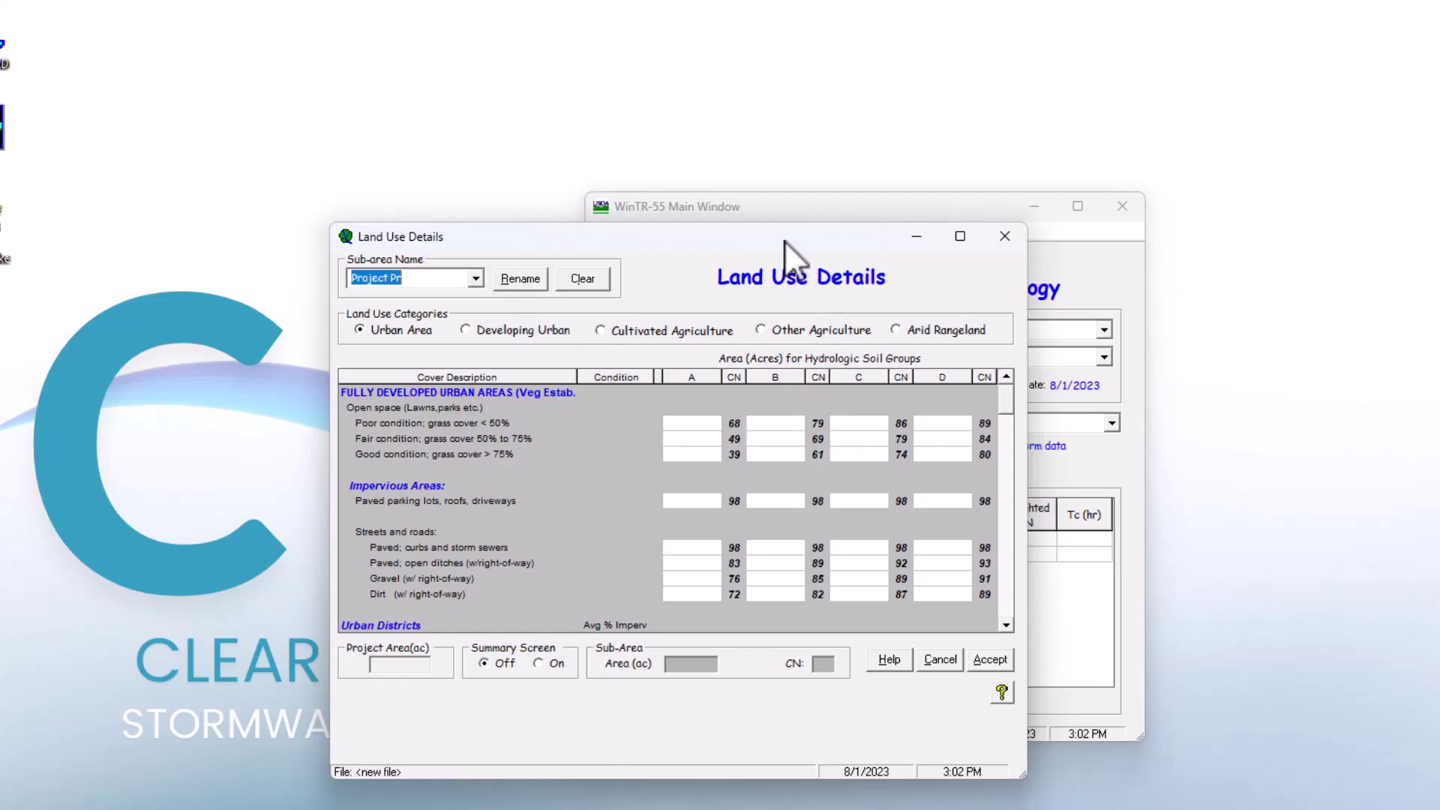
{"action": "left_click_drag", "start_coordinate": [784, 241], "coordinate": [780, 231]}
{"action": "left_click_drag", "start_coordinate": [845, 768], "coordinate": [845, 809]}
{"action": "scroll", "coordinate": [676, 523], "scroll_direction": "down", "scroll_amount": 20}
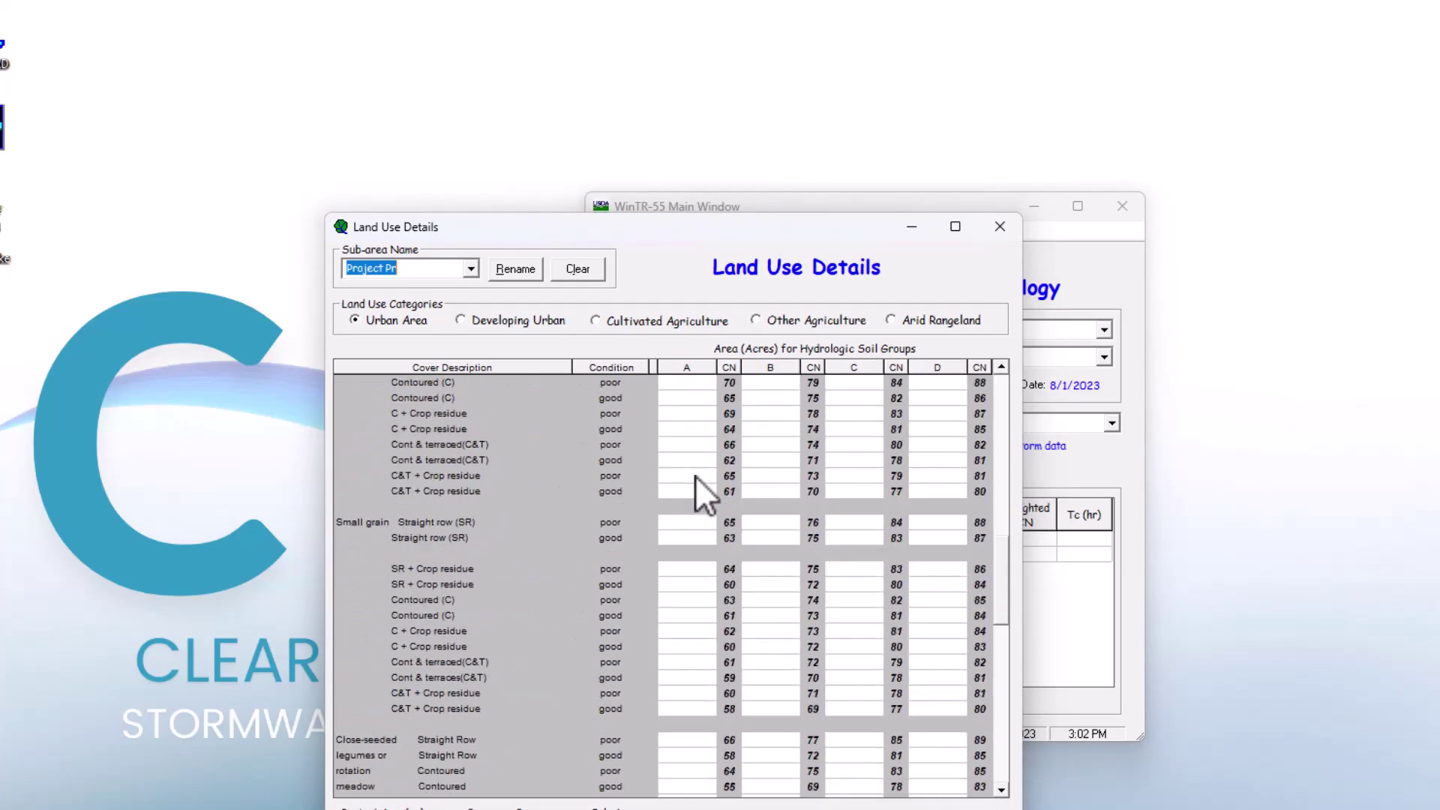
{"action": "scroll", "coordinate": [705, 491], "scroll_direction": "up", "scroll_amount": 20}
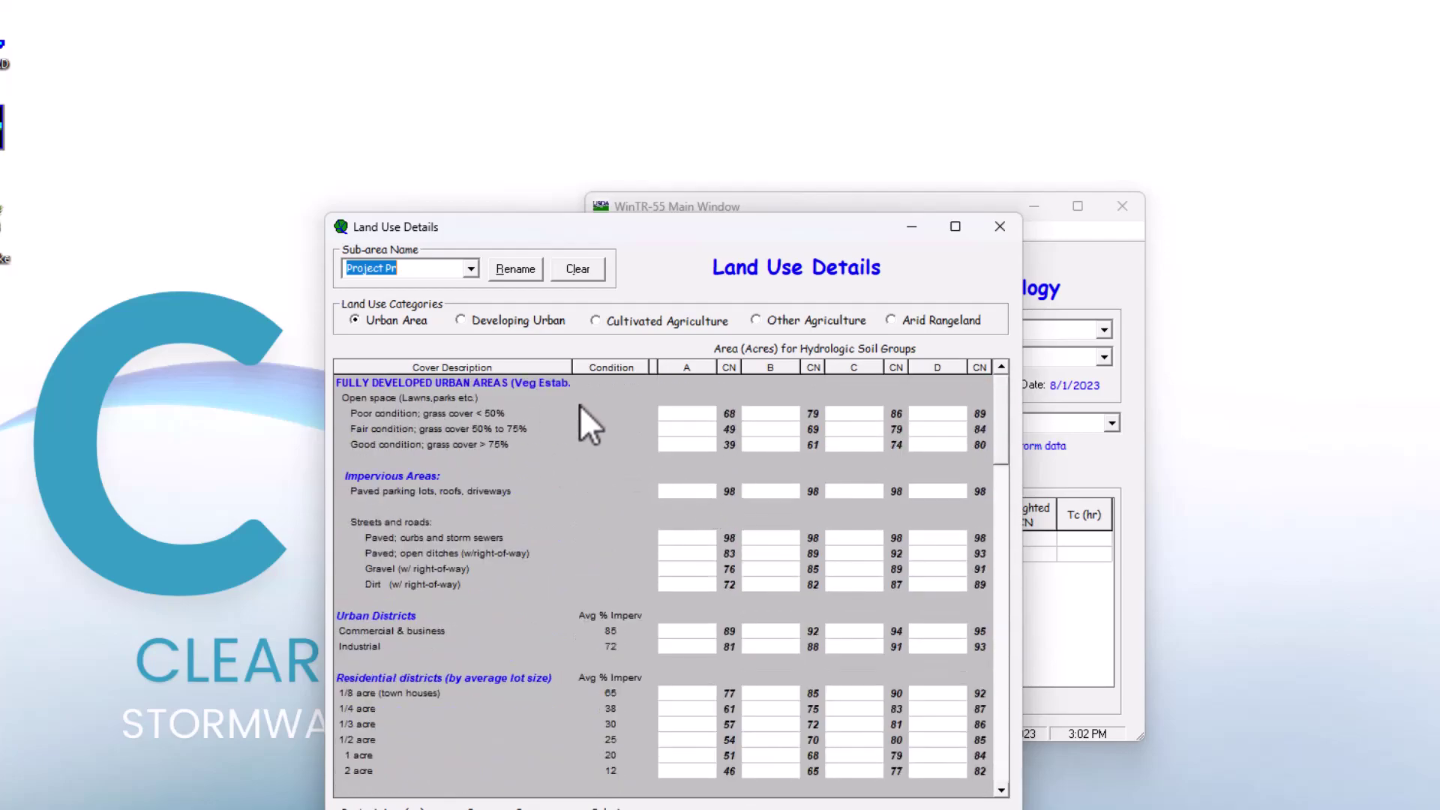
{"action": "scroll", "coordinate": [558, 500], "scroll_direction": "down", "scroll_amount": 3}
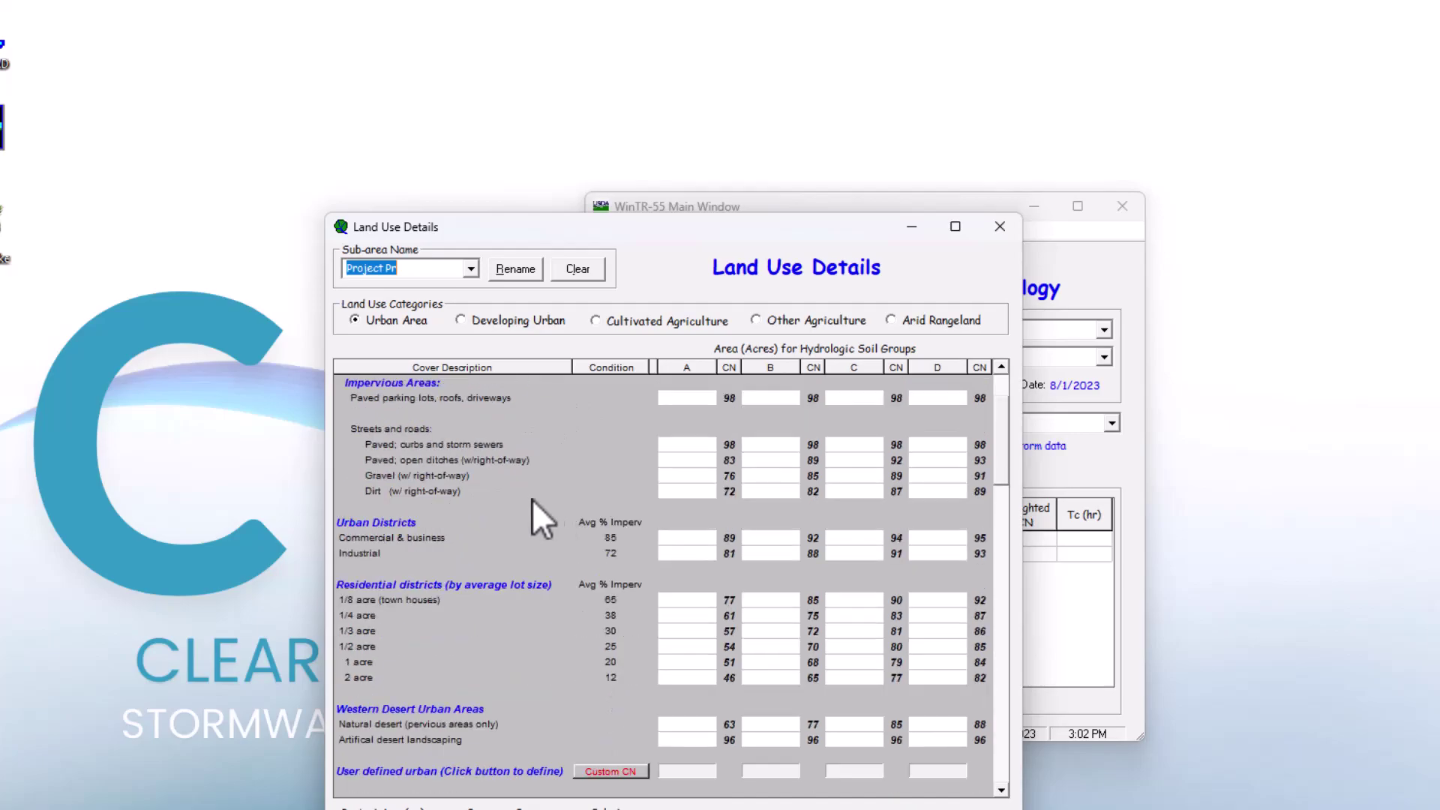
{"action": "scroll", "coordinate": [463, 494], "scroll_direction": "down", "scroll_amount": 2}
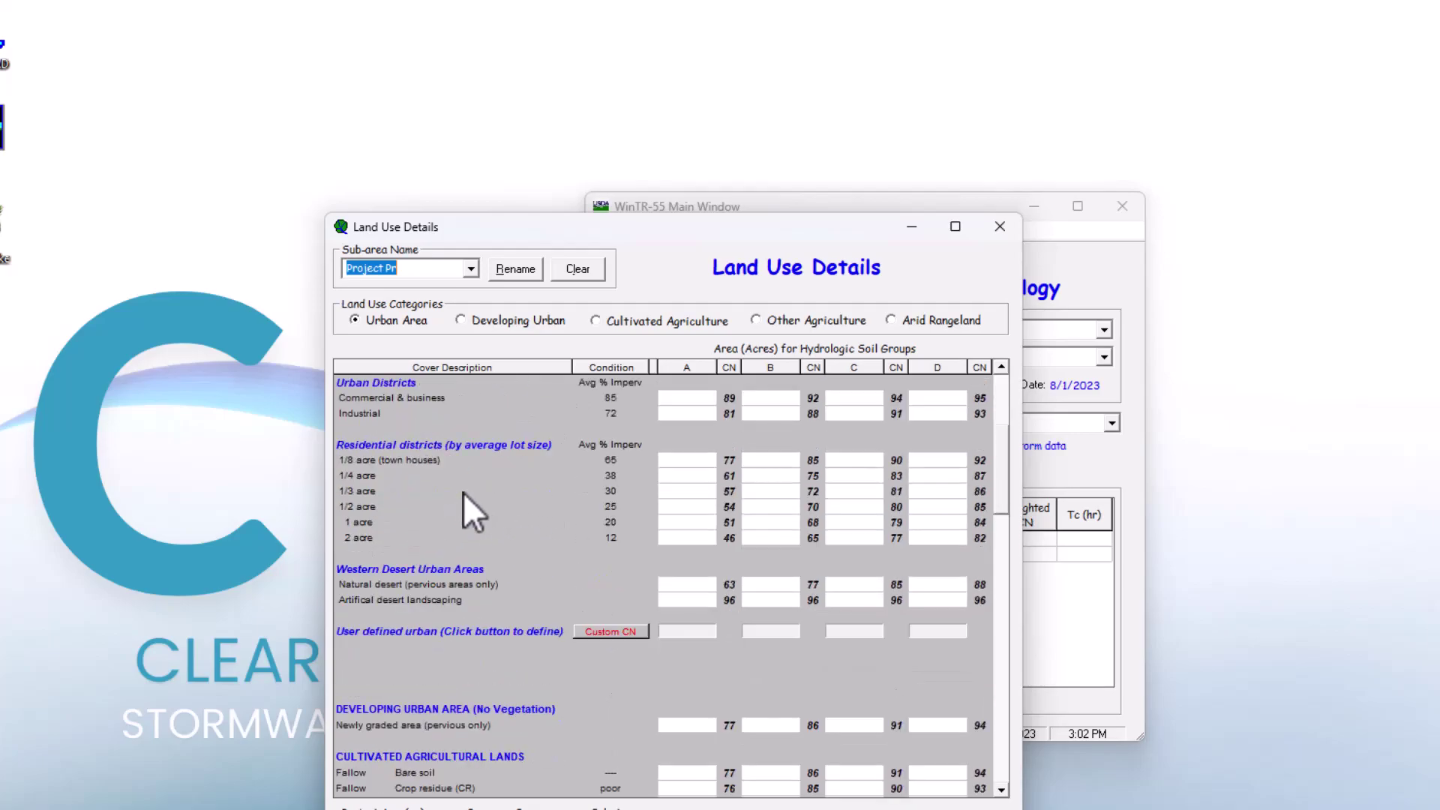
{"action": "scroll", "coordinate": [600, 465], "scroll_direction": "down", "scroll_amount": 2}
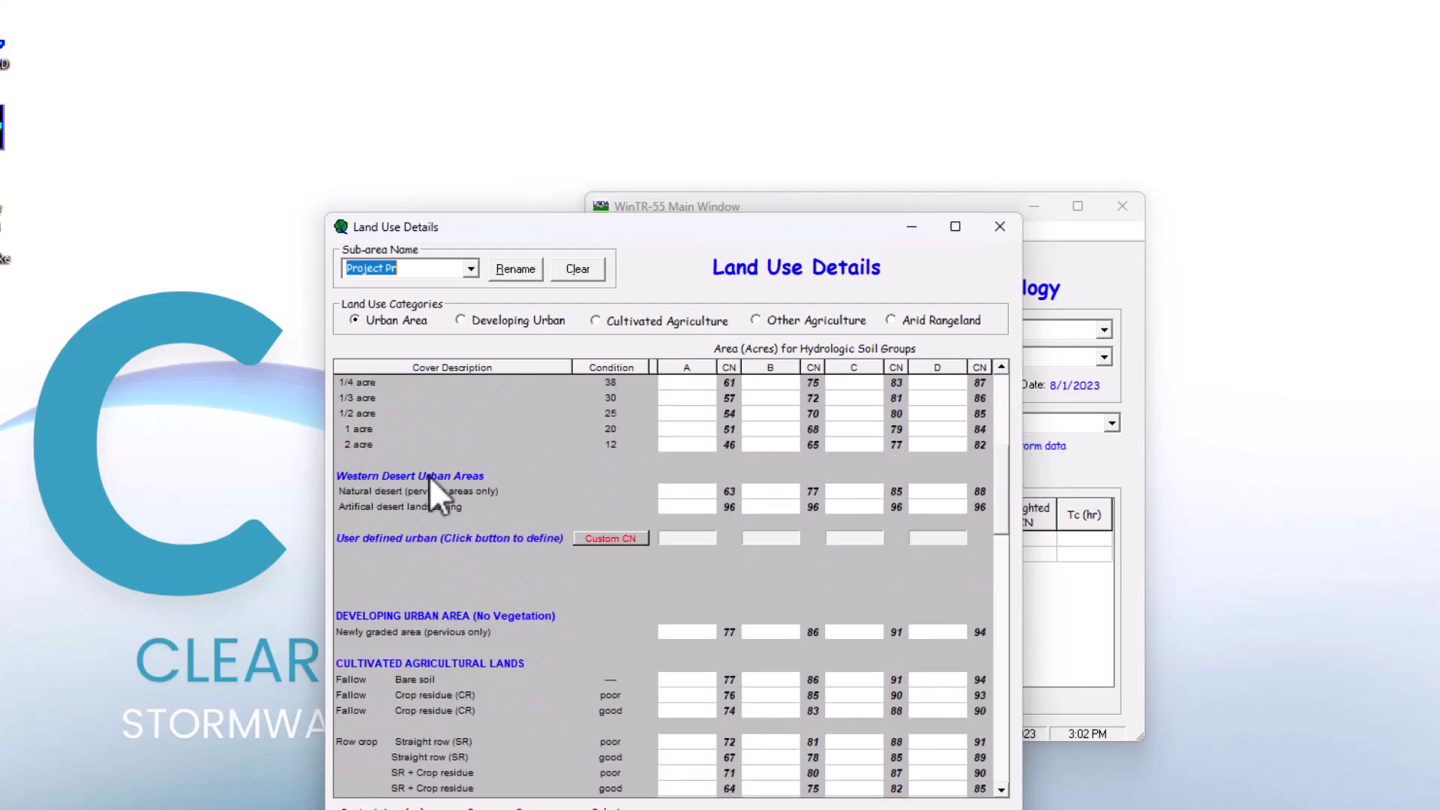
{"action": "scroll", "coordinate": [530, 488], "scroll_direction": "down", "scroll_amount": 2}
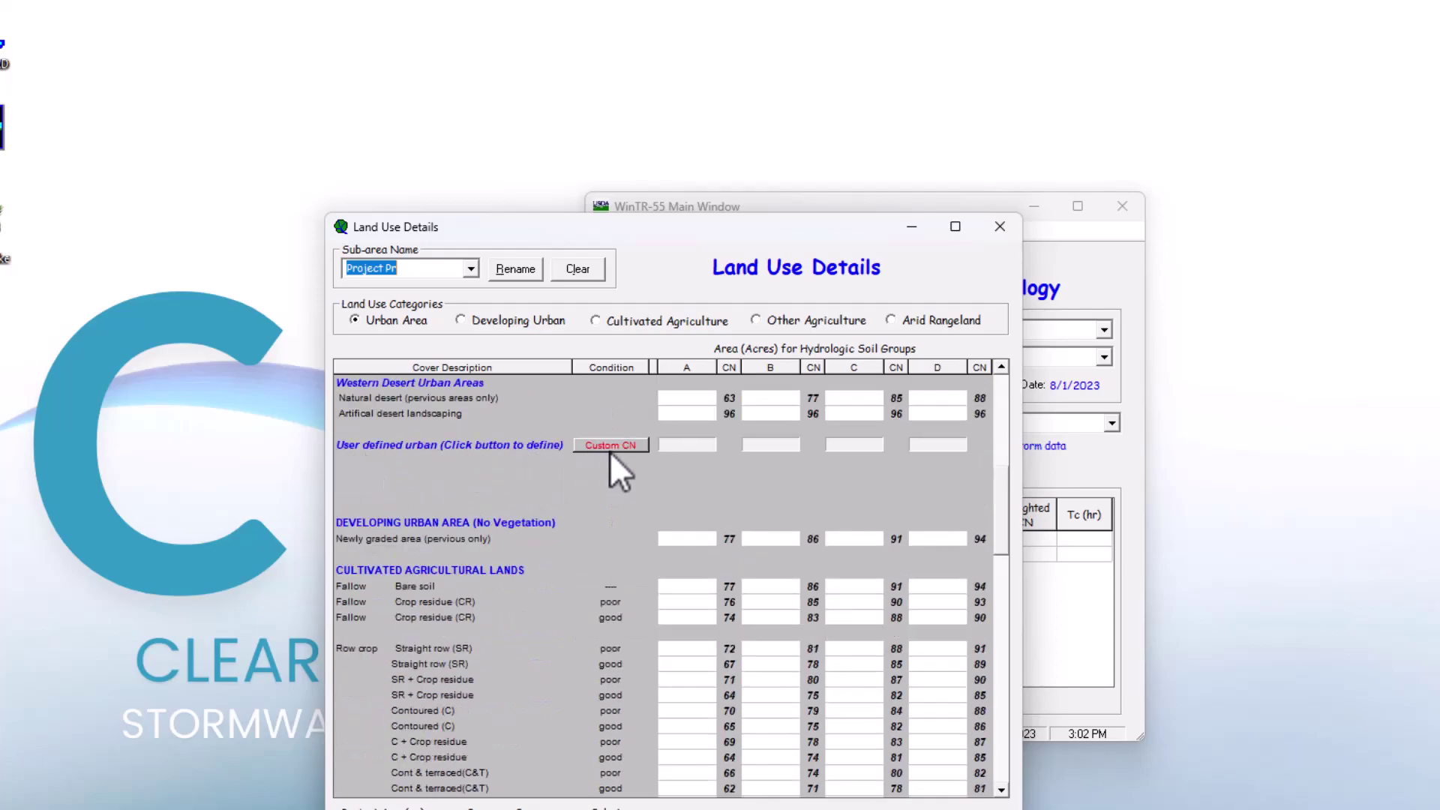
{"action": "scroll", "coordinate": [608, 471], "scroll_direction": "down", "scroll_amount": 3}
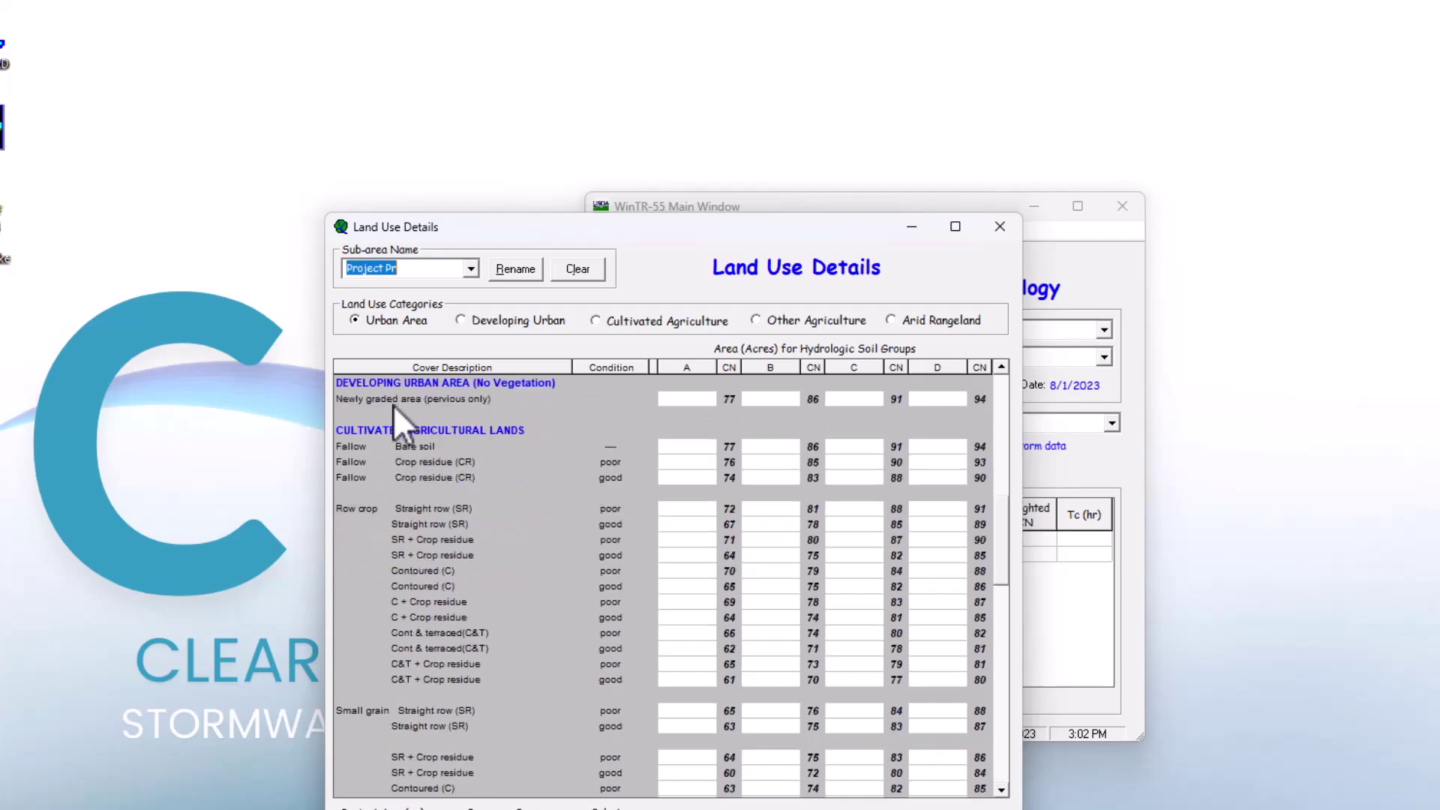
{"action": "scroll", "coordinate": [488, 431], "scroll_direction": "down", "scroll_amount": 13}
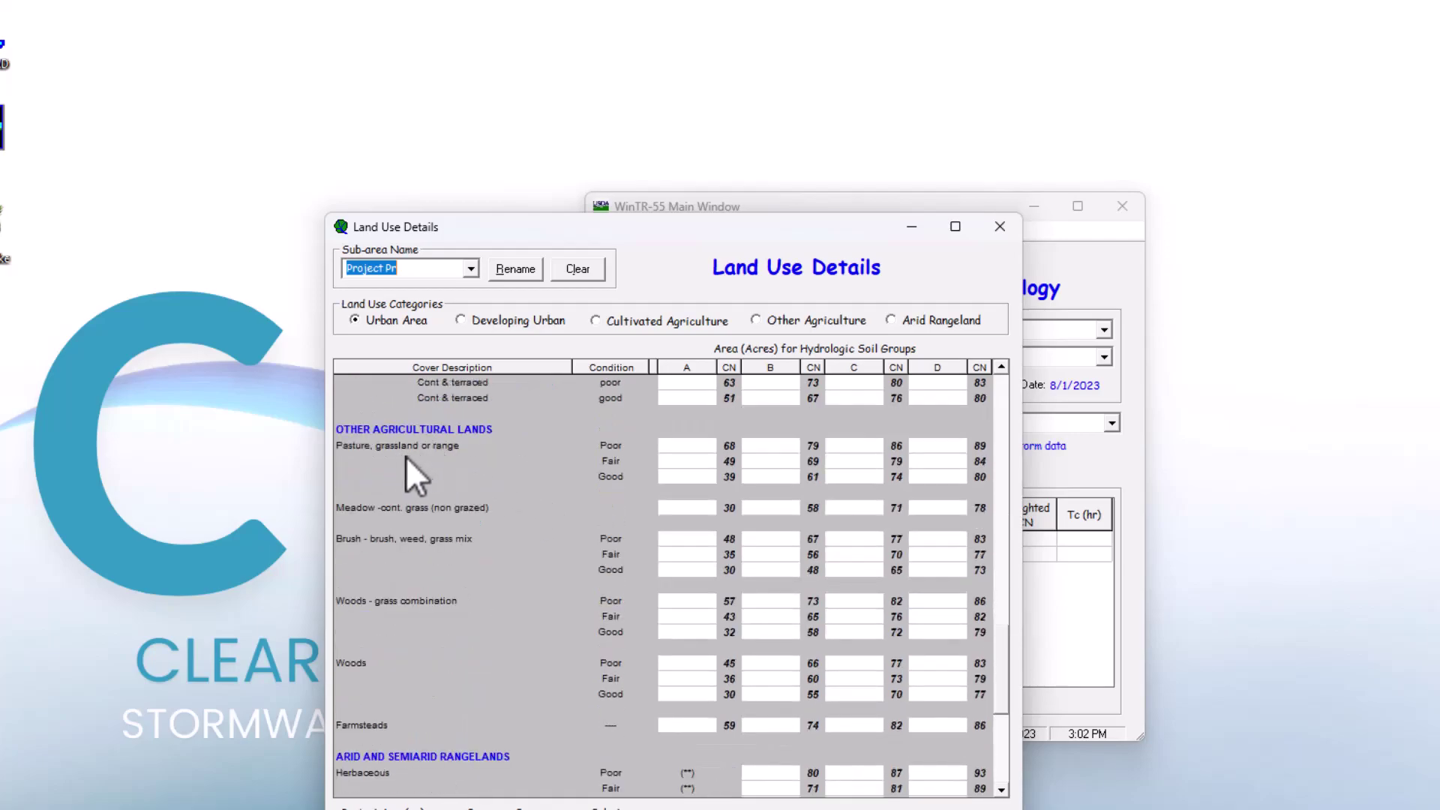
{"action": "scroll", "coordinate": [472, 448], "scroll_direction": "down", "scroll_amount": 6}
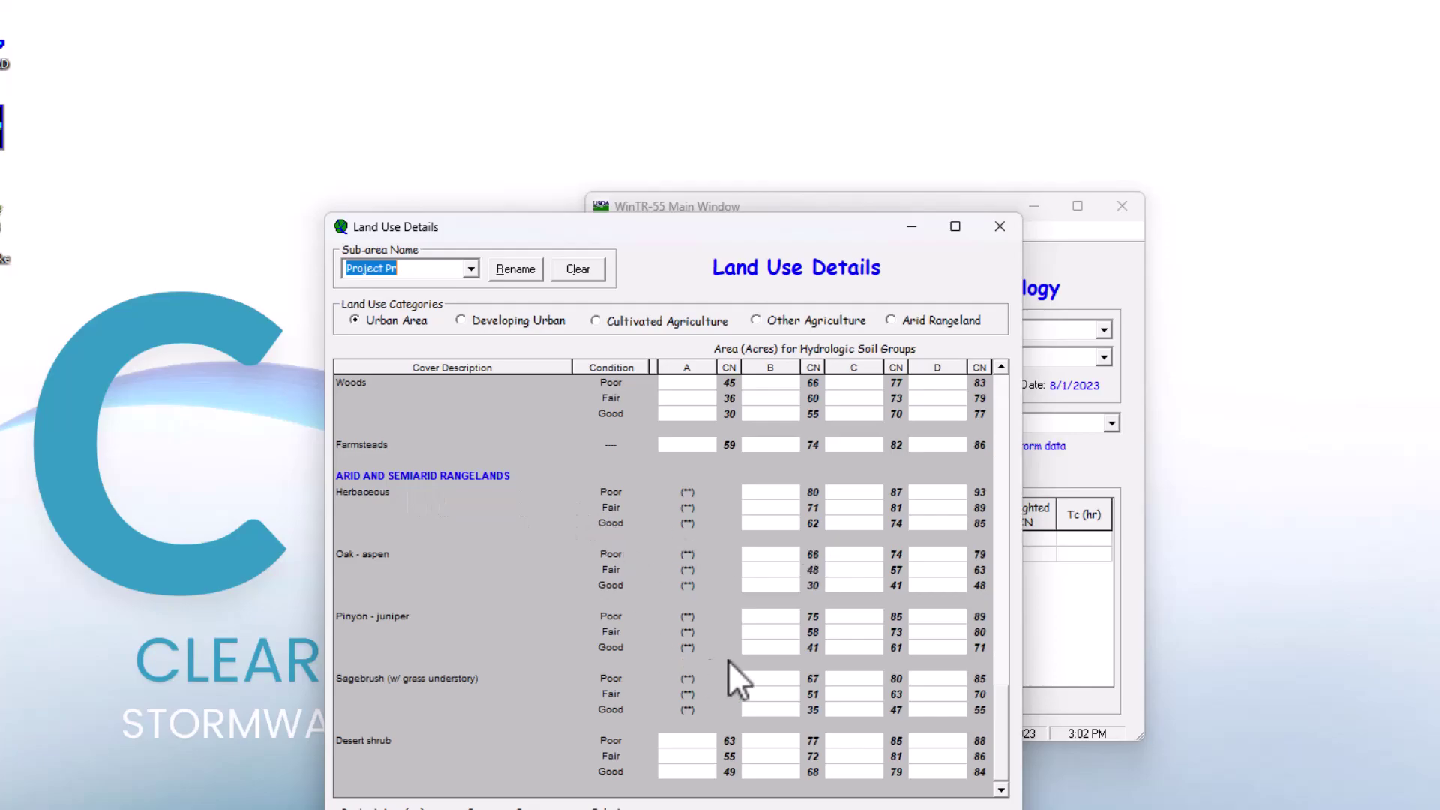
{"action": "scroll", "coordinate": [709, 621], "scroll_direction": "up", "scroll_amount": 19}
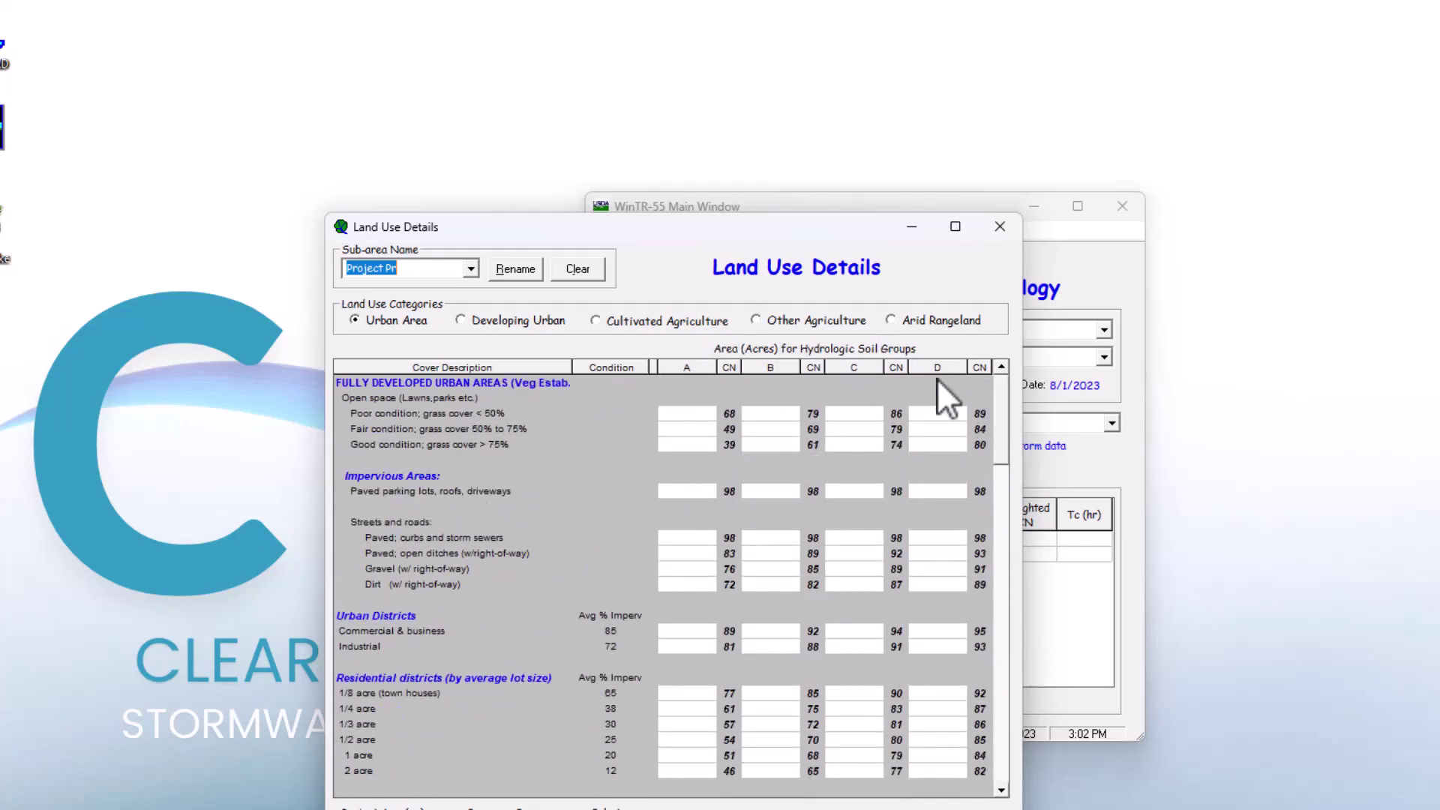
Try the soil A and B area cells of the poor-condition open space row
{"action": "left_click", "coordinate": [705, 417]}
{"action": "left_click", "coordinate": [780, 416]}
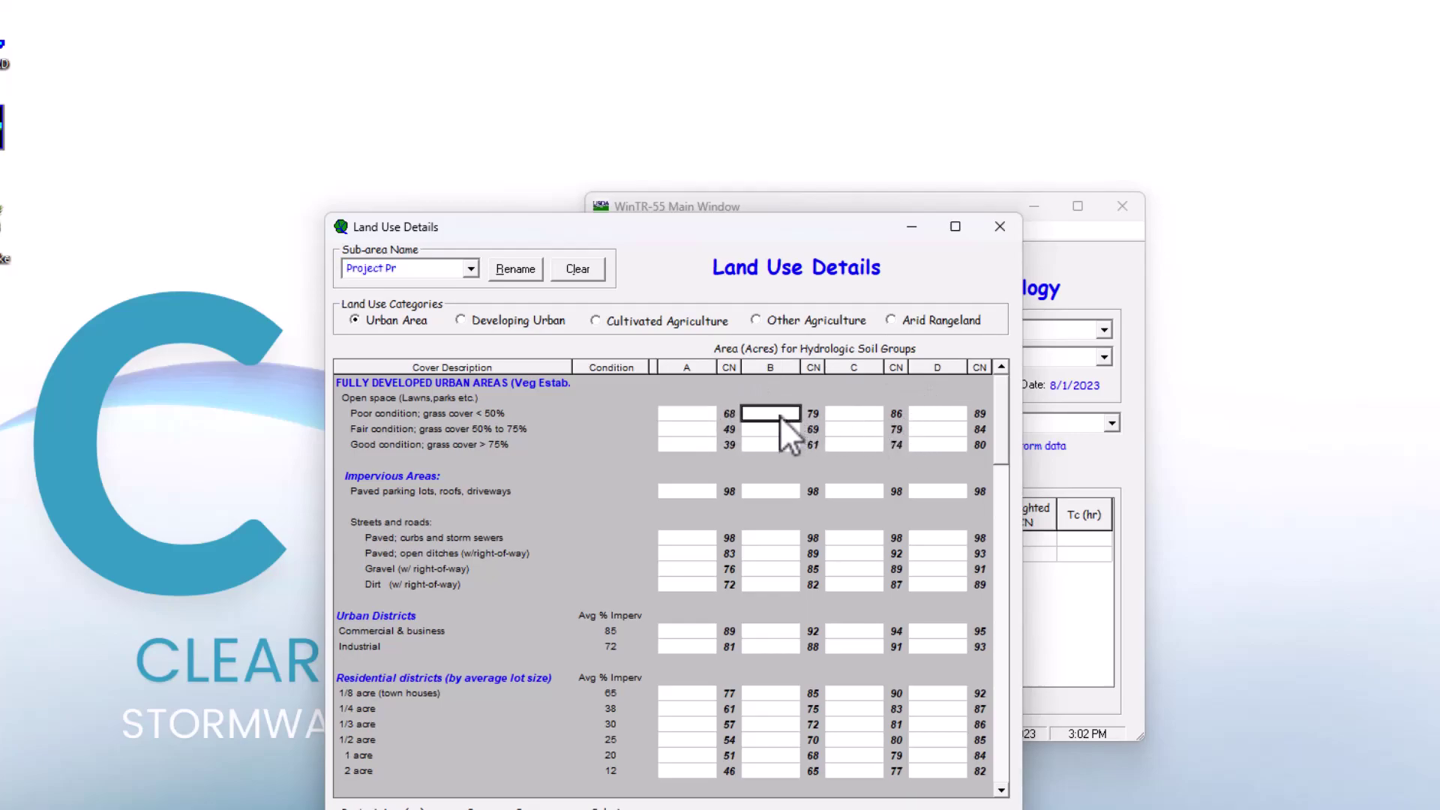
{"action": "left_click", "coordinate": [689, 410]}
Browse the Land Use Category options and settle on Developing Urban
{"action": "left_click", "coordinate": [516, 319]}
{"action": "left_click", "coordinate": [666, 323]}
{"action": "left_click", "coordinate": [789, 323]}
{"action": "left_click", "coordinate": [929, 318]}
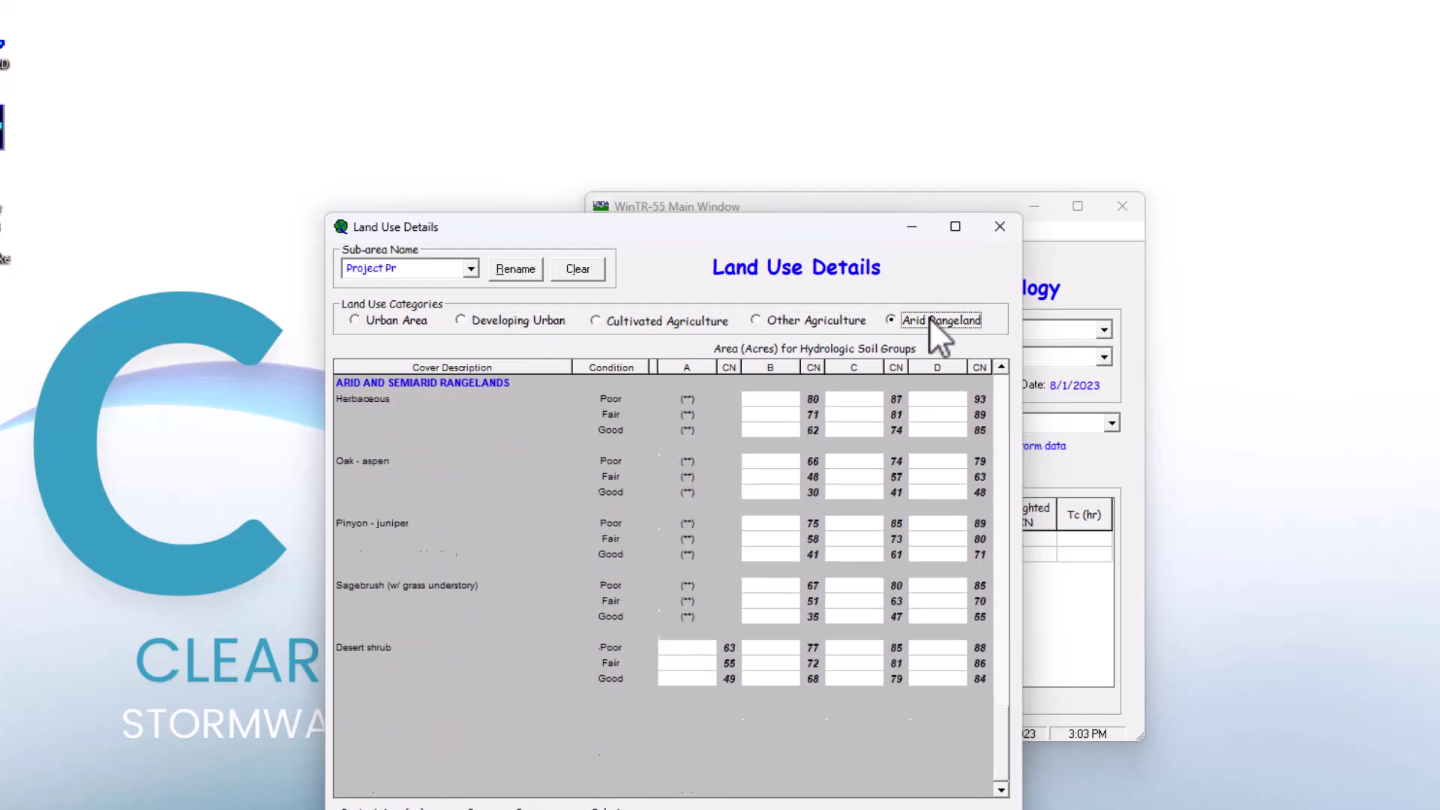
{"action": "left_click", "coordinate": [668, 323]}
{"action": "left_click", "coordinate": [552, 319]}
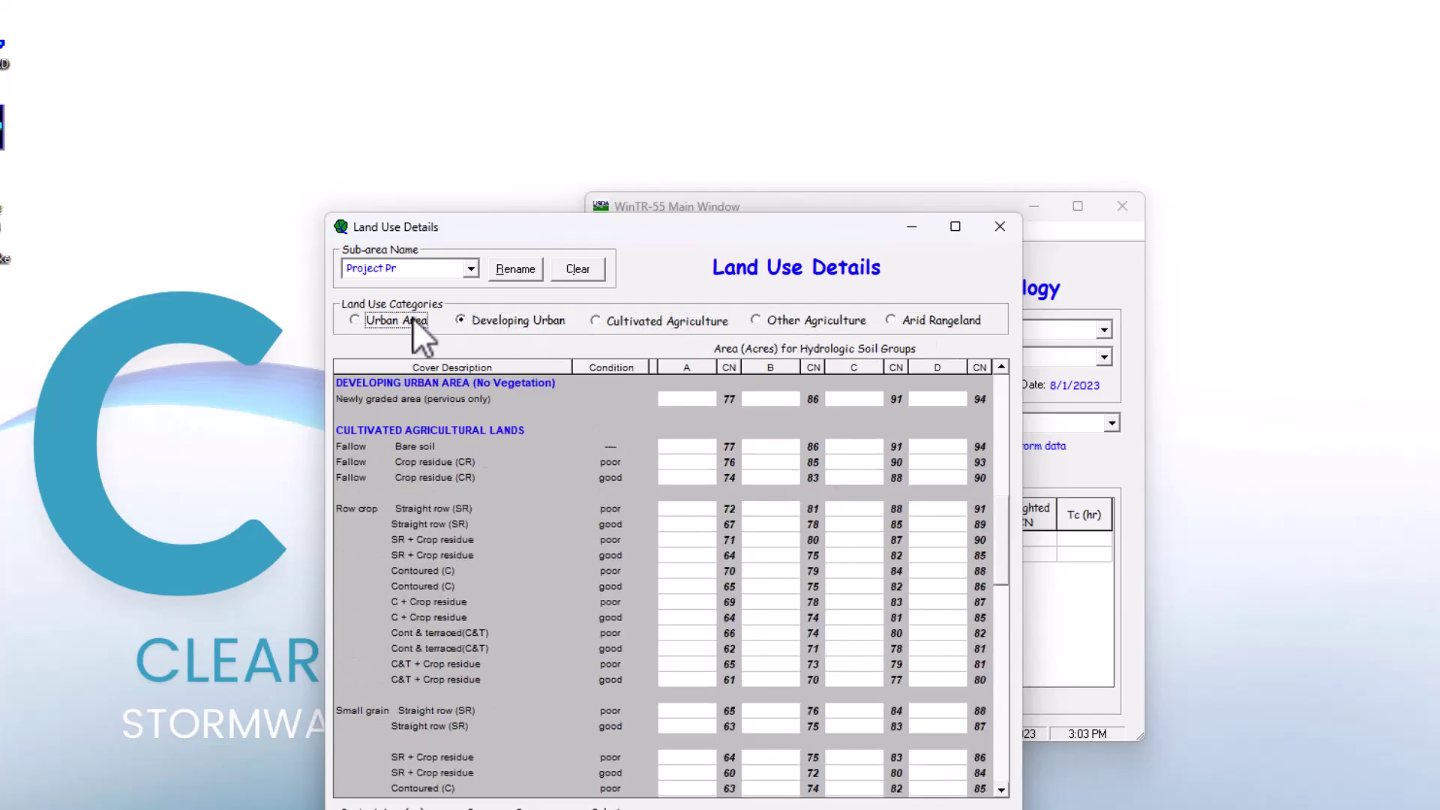
{"action": "left_click", "coordinate": [412, 318]}
{"action": "left_click", "coordinate": [558, 321]}
{"action": "scroll", "coordinate": [727, 467], "scroll_direction": "down", "scroll_amount": 5}
{"action": "scroll", "coordinate": [676, 636], "scroll_direction": "down", "scroll_amount": 10}
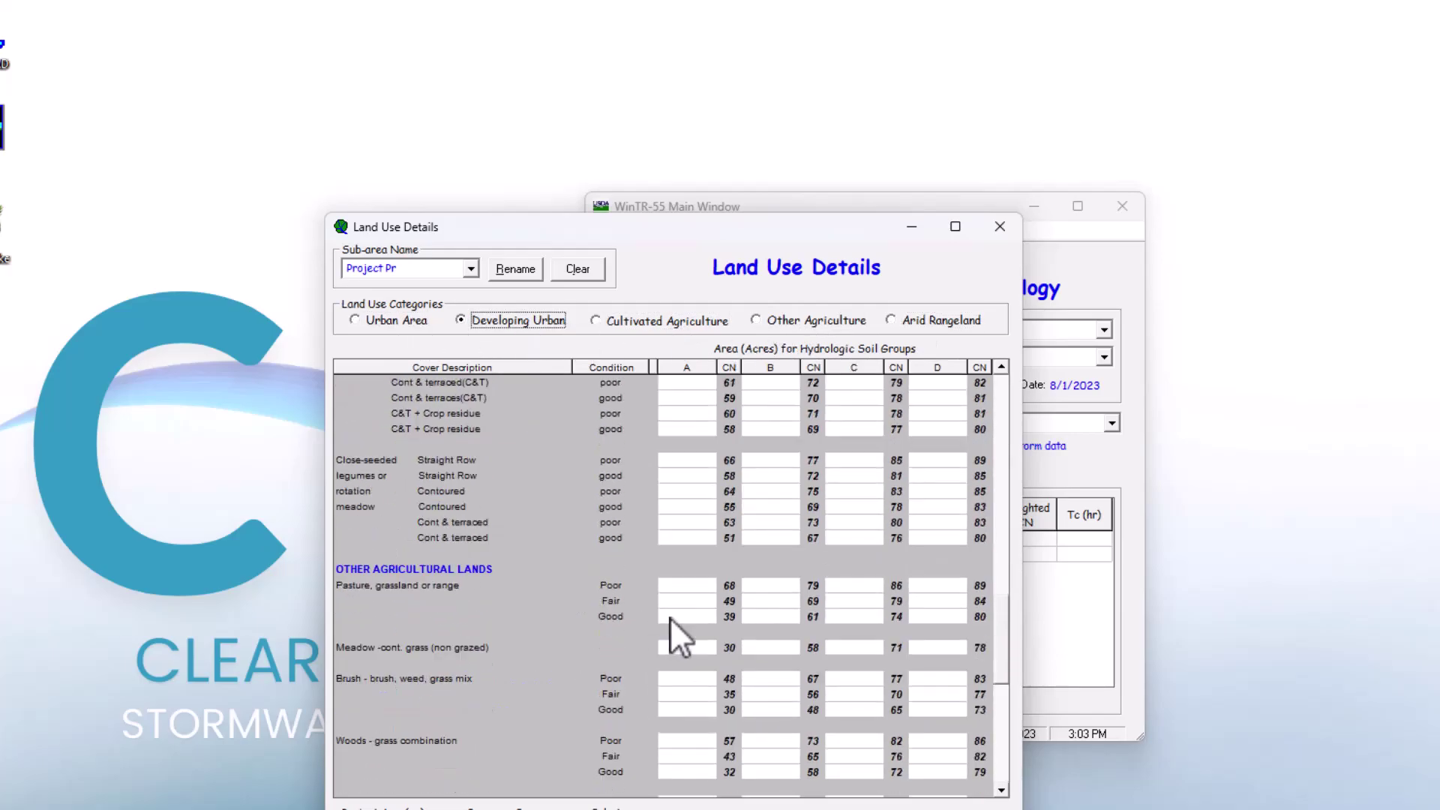
{"action": "scroll", "coordinate": [672, 606], "scroll_direction": "up", "scroll_amount": 12}
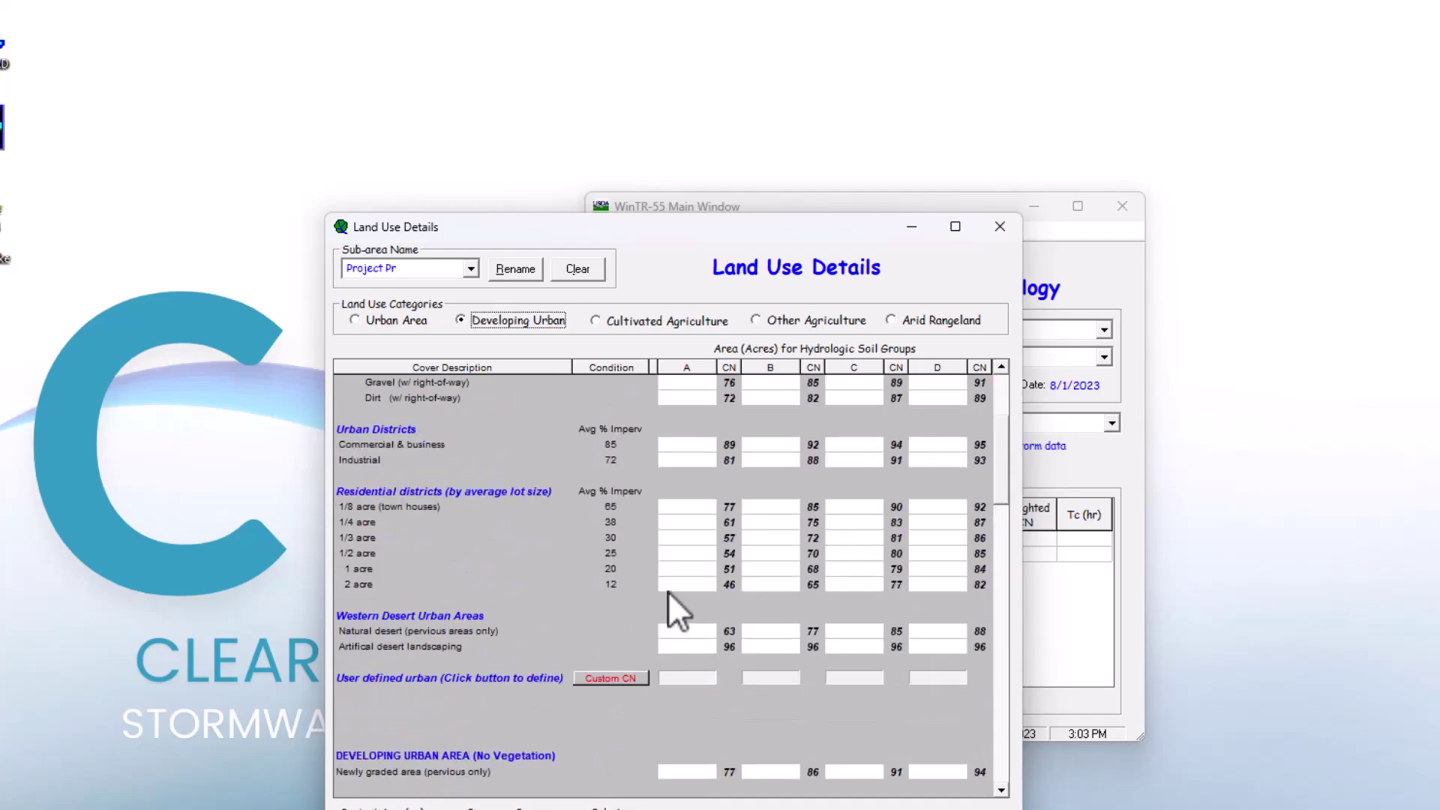
Open the Custom Curve Number window, move it aside and bring the user guide forward
{"action": "left_click", "coordinate": [626, 680]}
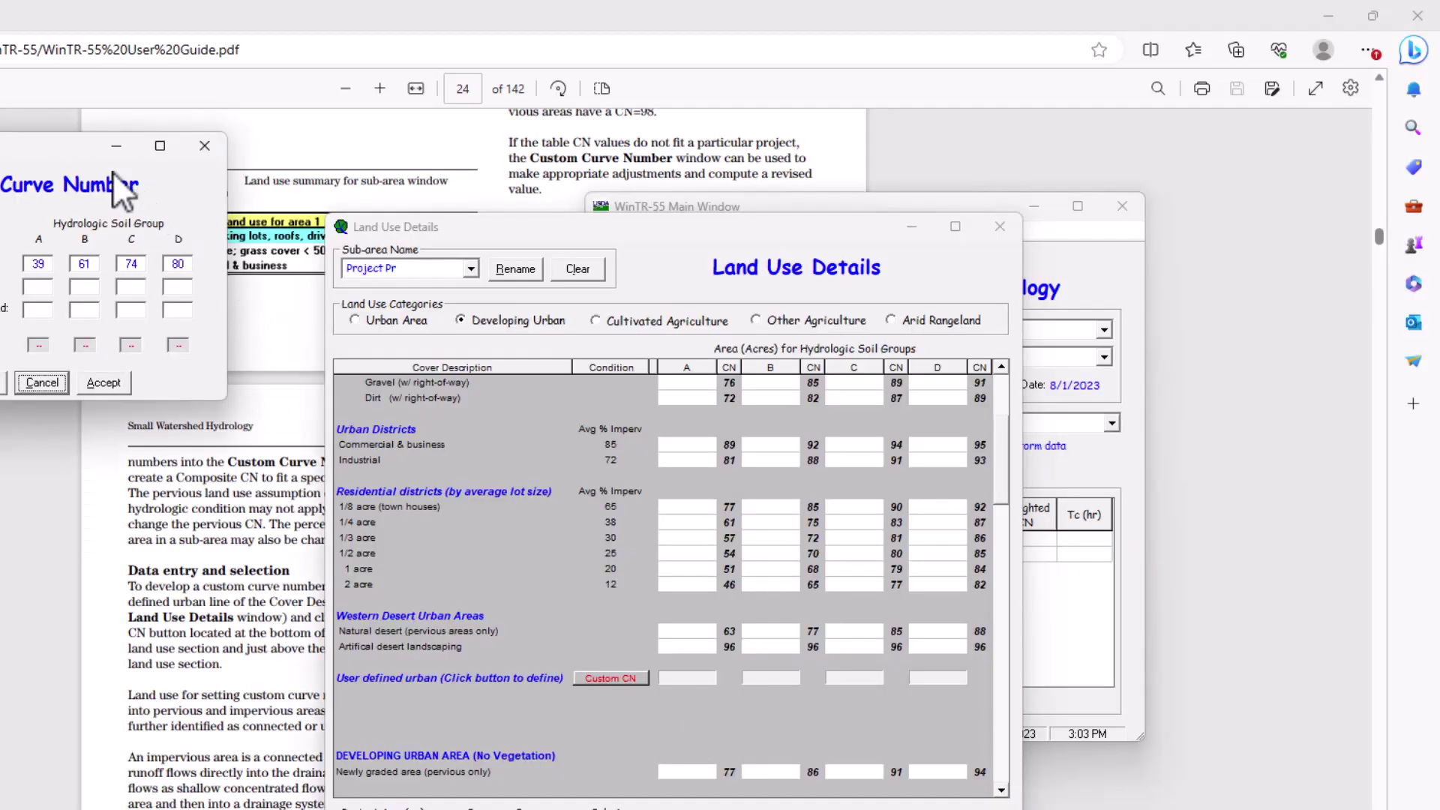
{"action": "left_click_drag", "start_coordinate": [79, 150], "coordinate": [1114, 327]}
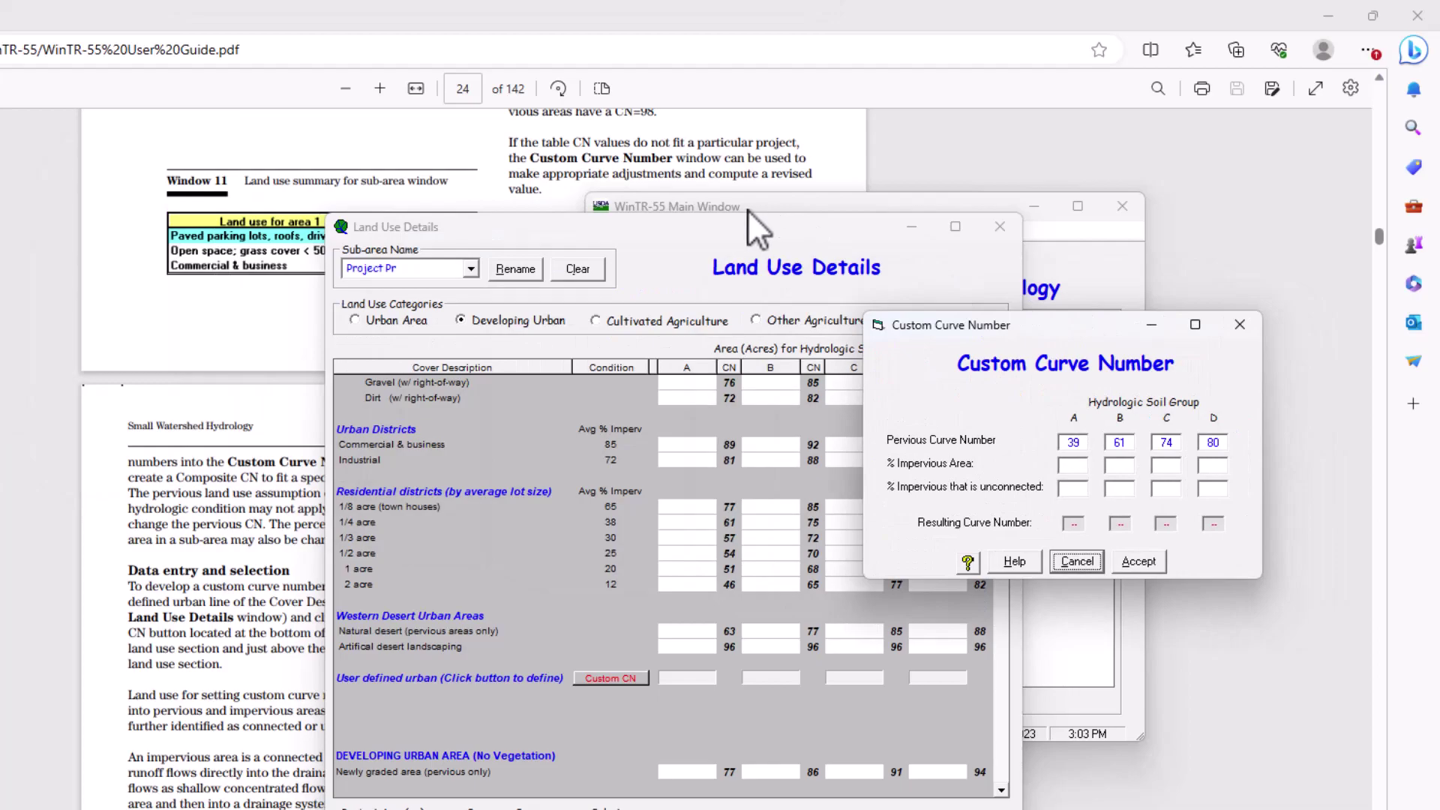
{"action": "left_click", "coordinate": [219, 402]}
Read the user guide's Custom Curve Number data-entry pages, then return to WinTR-55
{"action": "scroll", "coordinate": [223, 393], "scroll_direction": "down", "scroll_amount": 2}
{"action": "scroll", "coordinate": [223, 393], "scroll_direction": "up", "scroll_amount": 10}
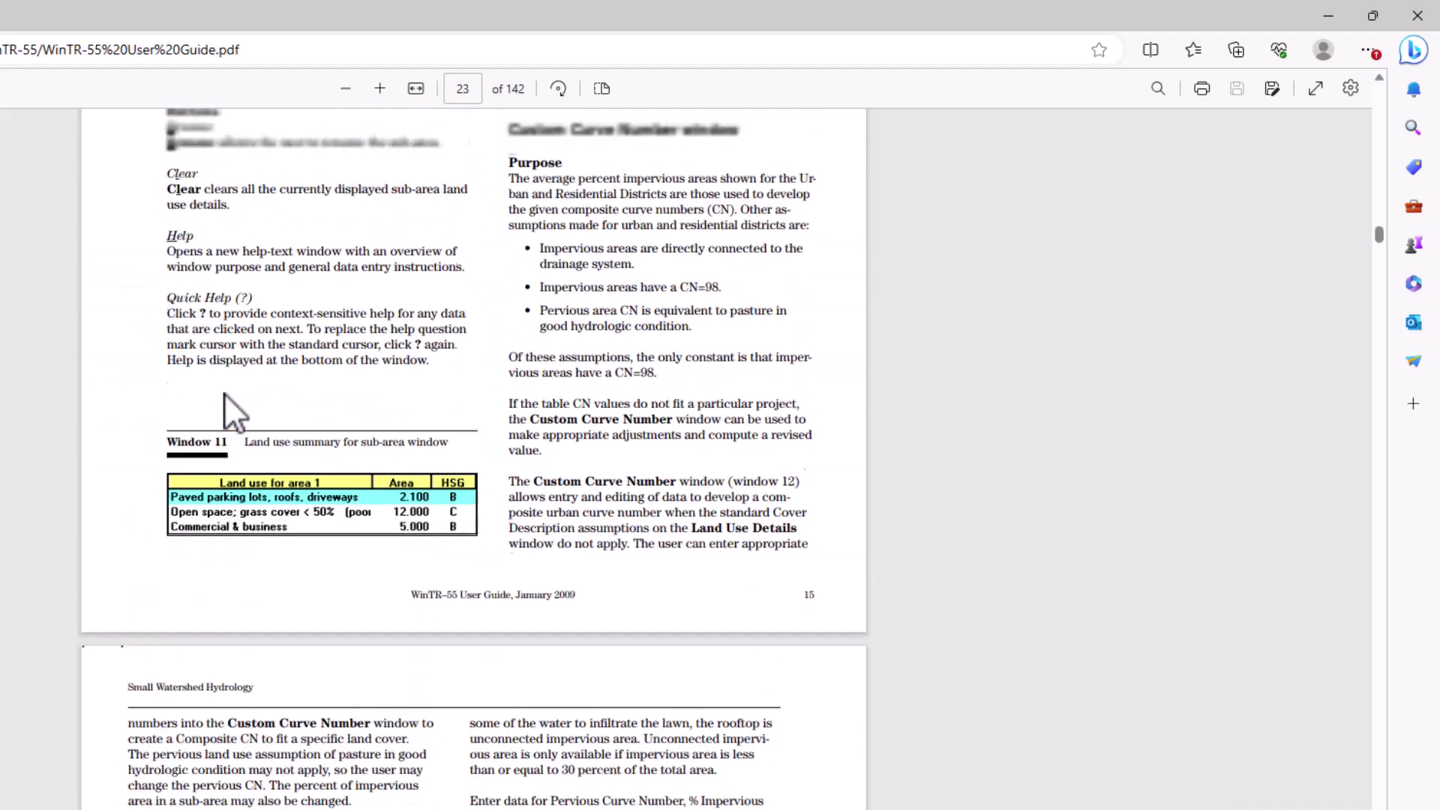
{"action": "scroll", "coordinate": [634, 409], "scroll_direction": "down", "scroll_amount": 2}
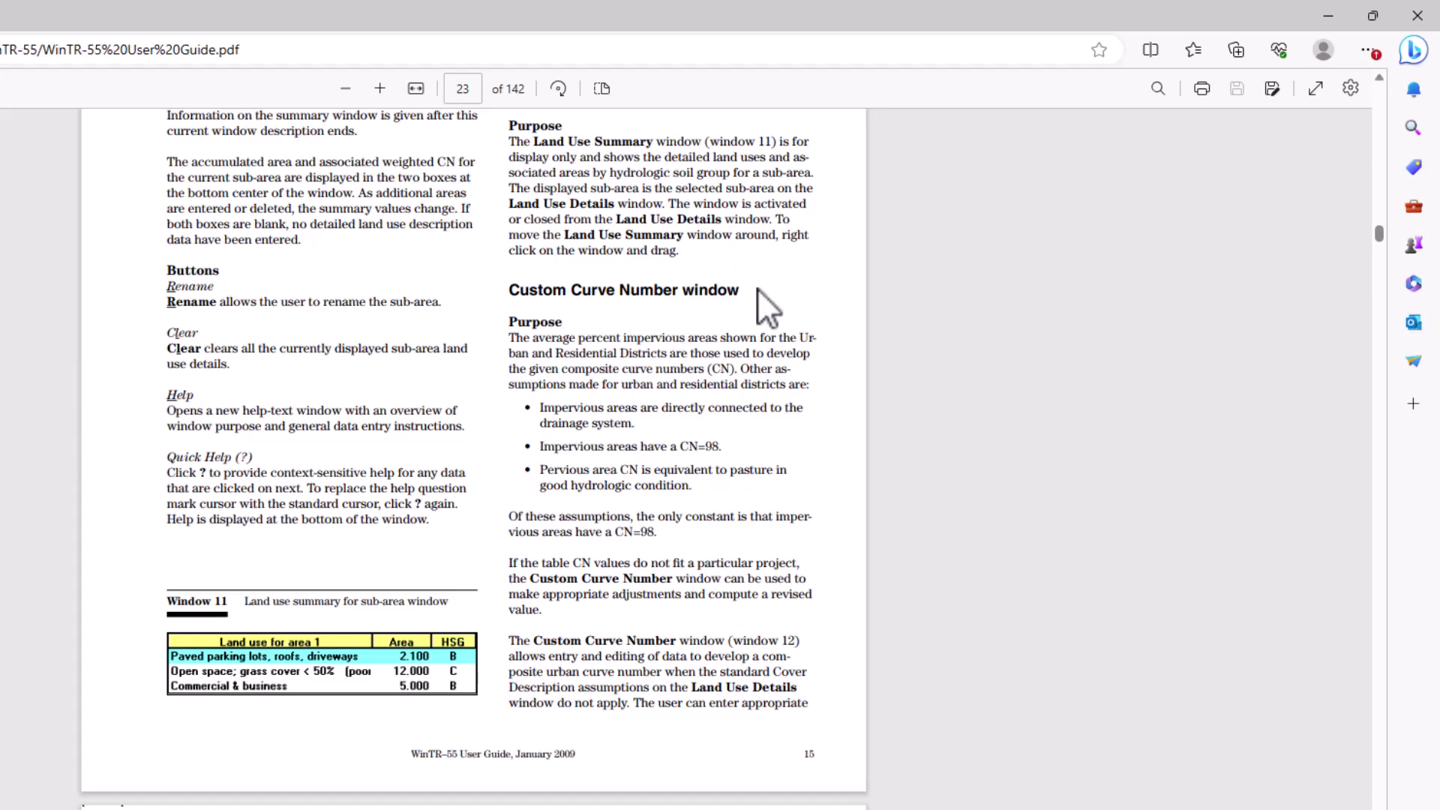
{"action": "scroll", "coordinate": [757, 290], "scroll_direction": "down", "scroll_amount": 3}
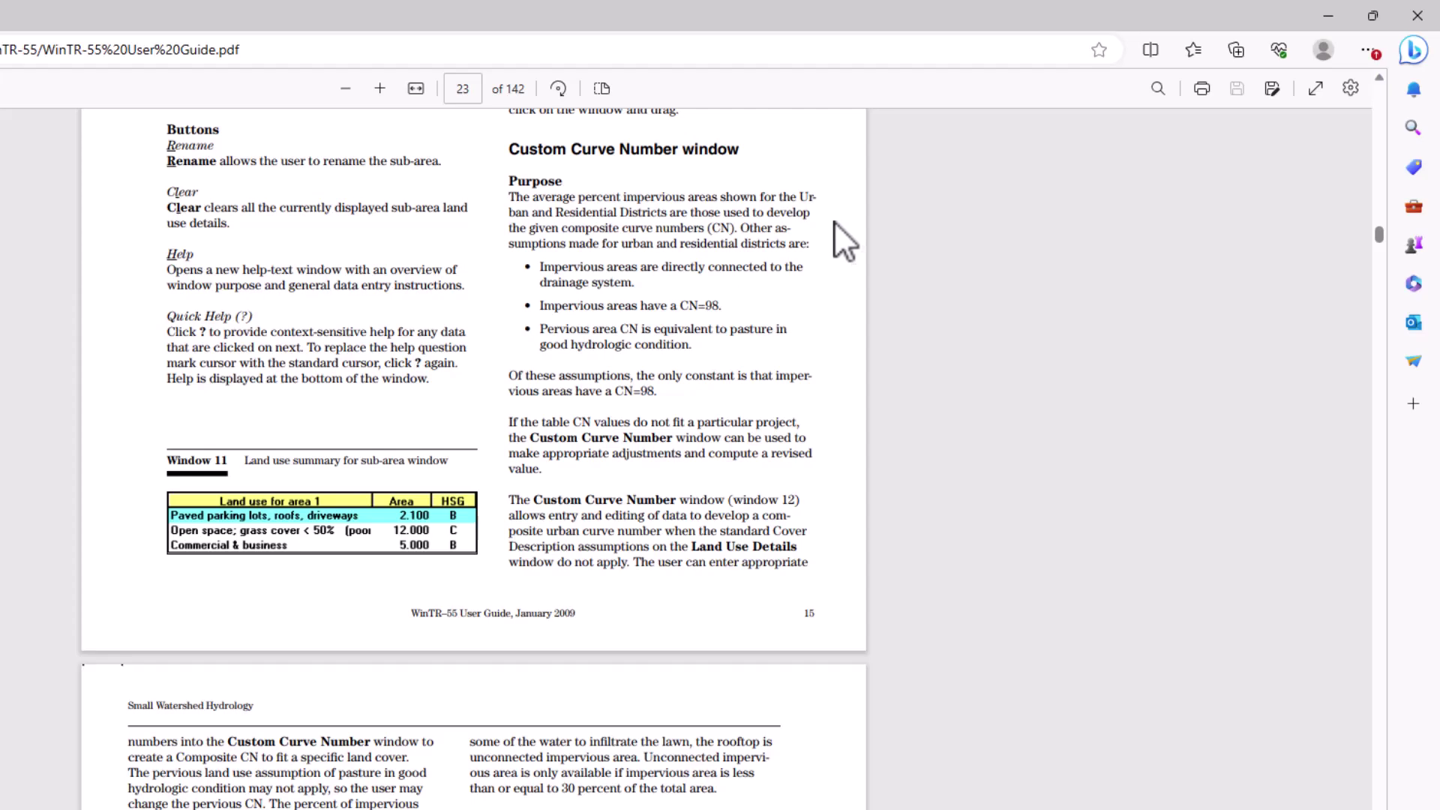
{"action": "scroll", "coordinate": [834, 221], "scroll_direction": "down", "scroll_amount": 2}
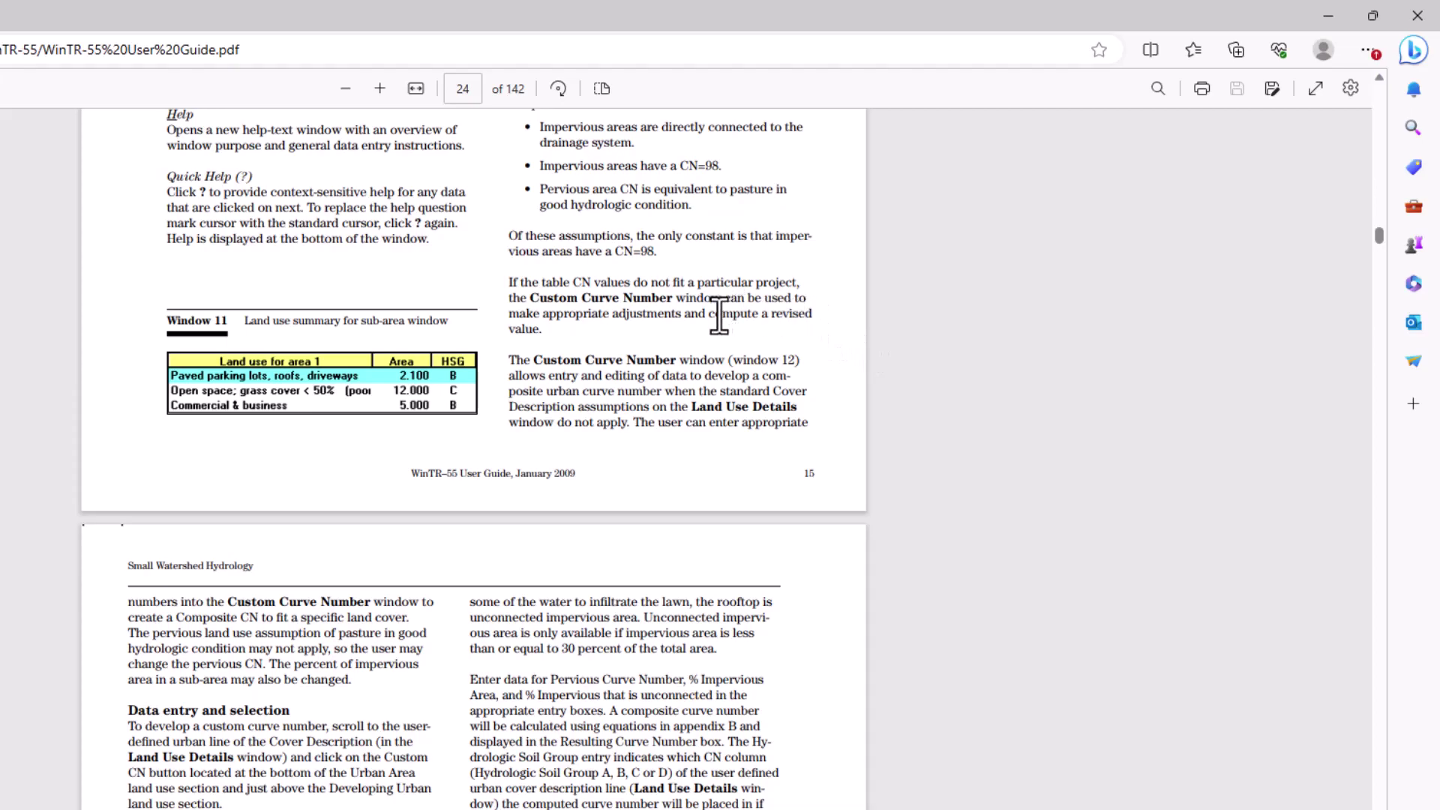
{"action": "scroll", "coordinate": [684, 337], "scroll_direction": "down", "scroll_amount": 2}
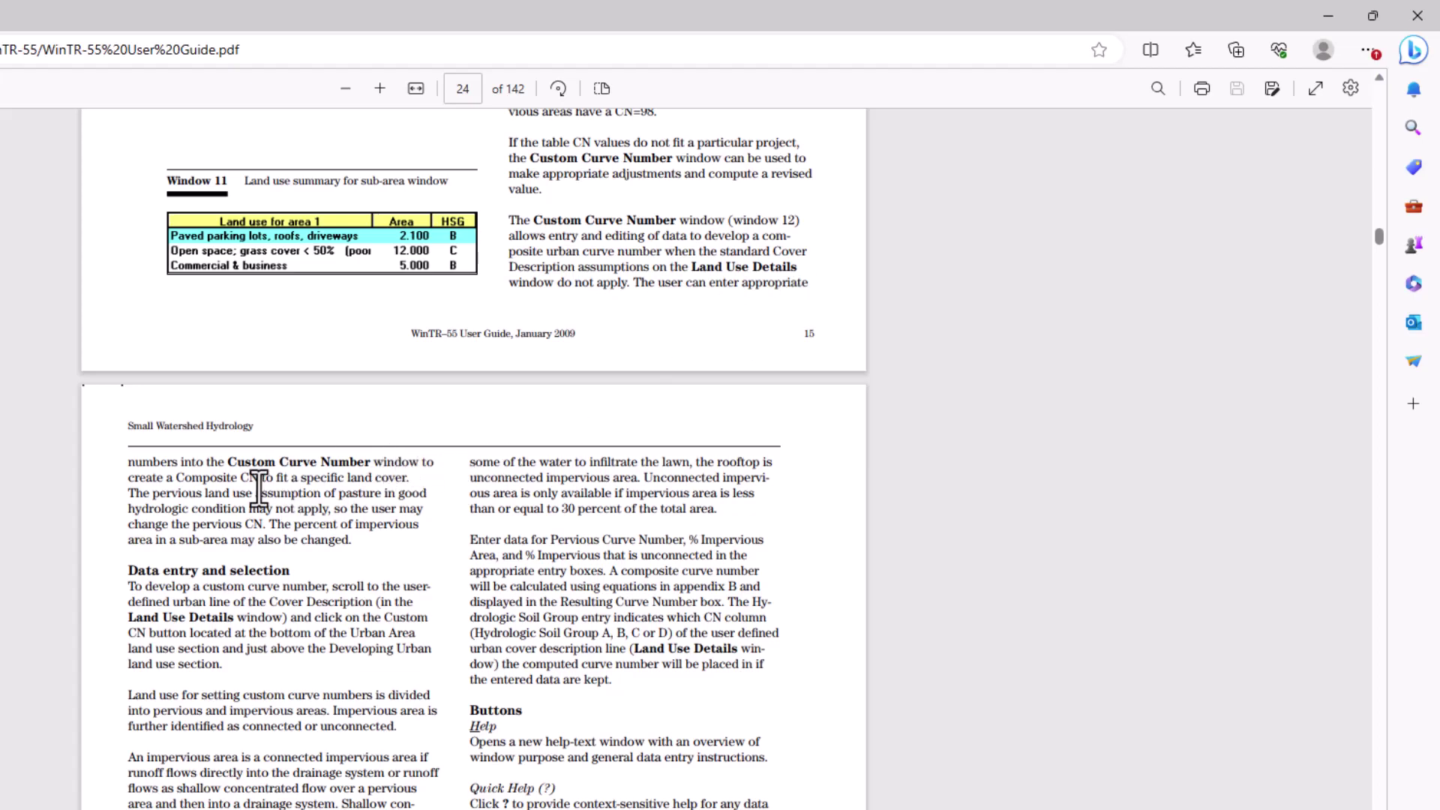
{"action": "scroll", "coordinate": [419, 498], "scroll_direction": "up", "scroll_amount": 3}
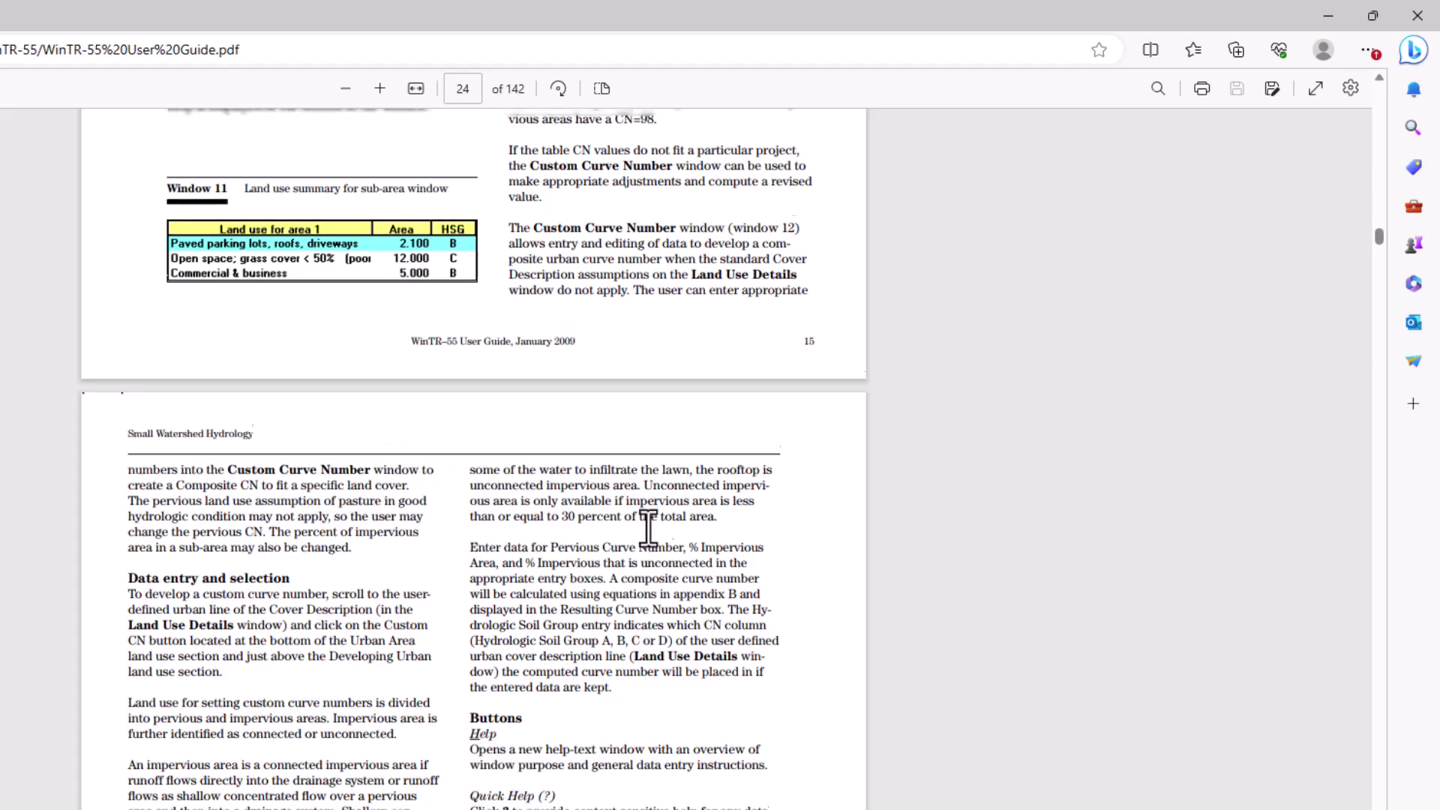
{"action": "key", "text": "alt+Tab"}
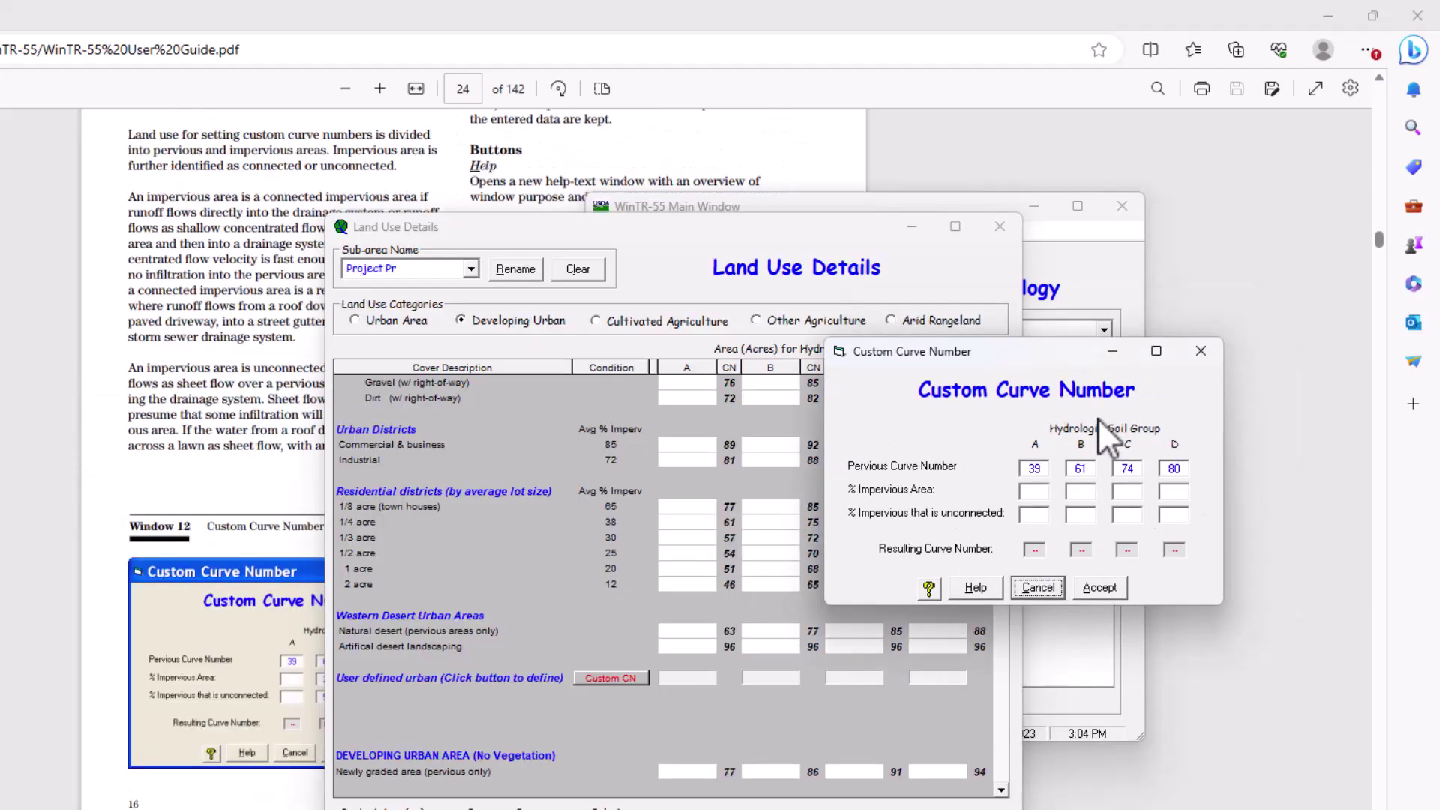
Set the pervious curve numbers to 45, 67, 80 and 92 for soil groups A–D
{"action": "left_click", "coordinate": [1325, 16]}
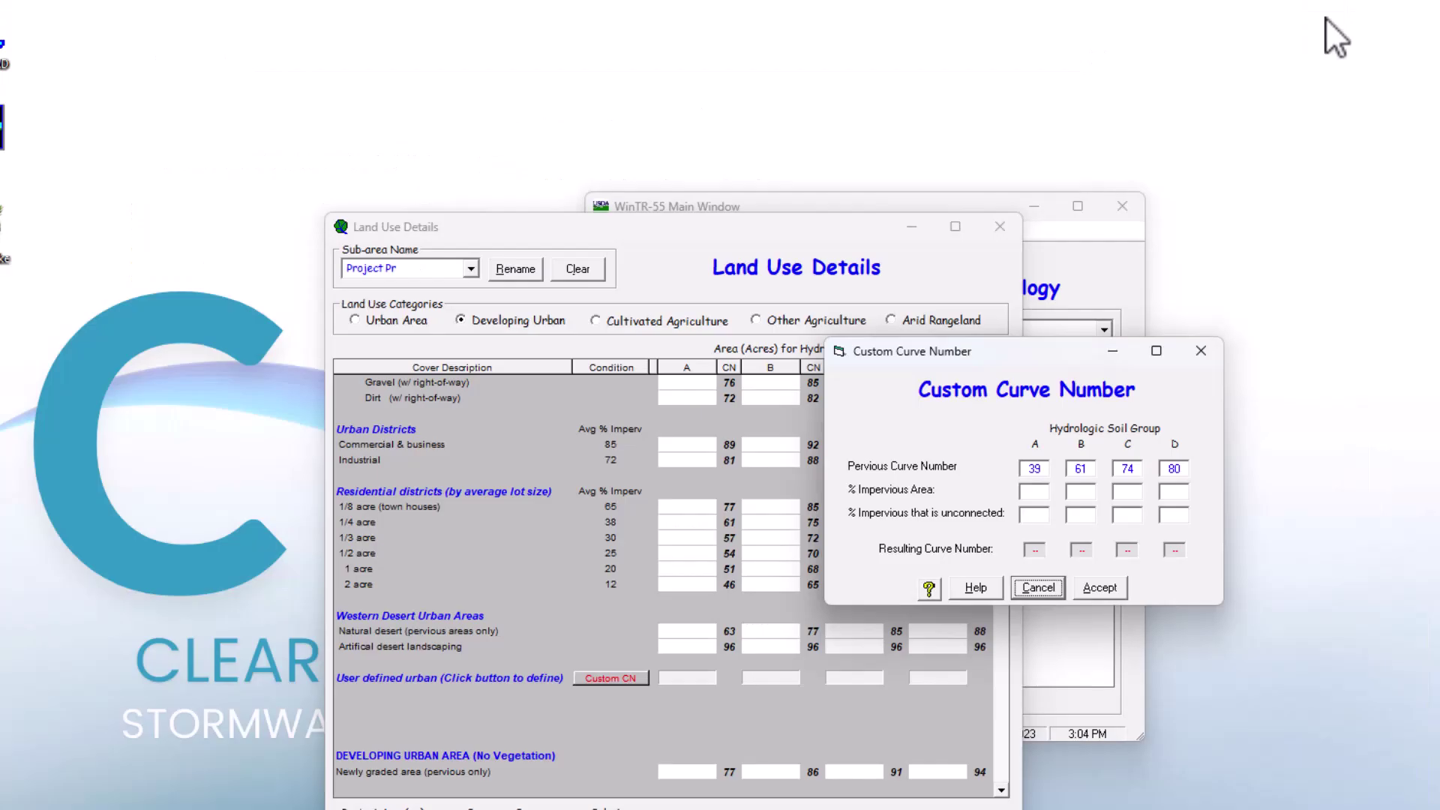
{"action": "double_click", "coordinate": [1045, 469]}
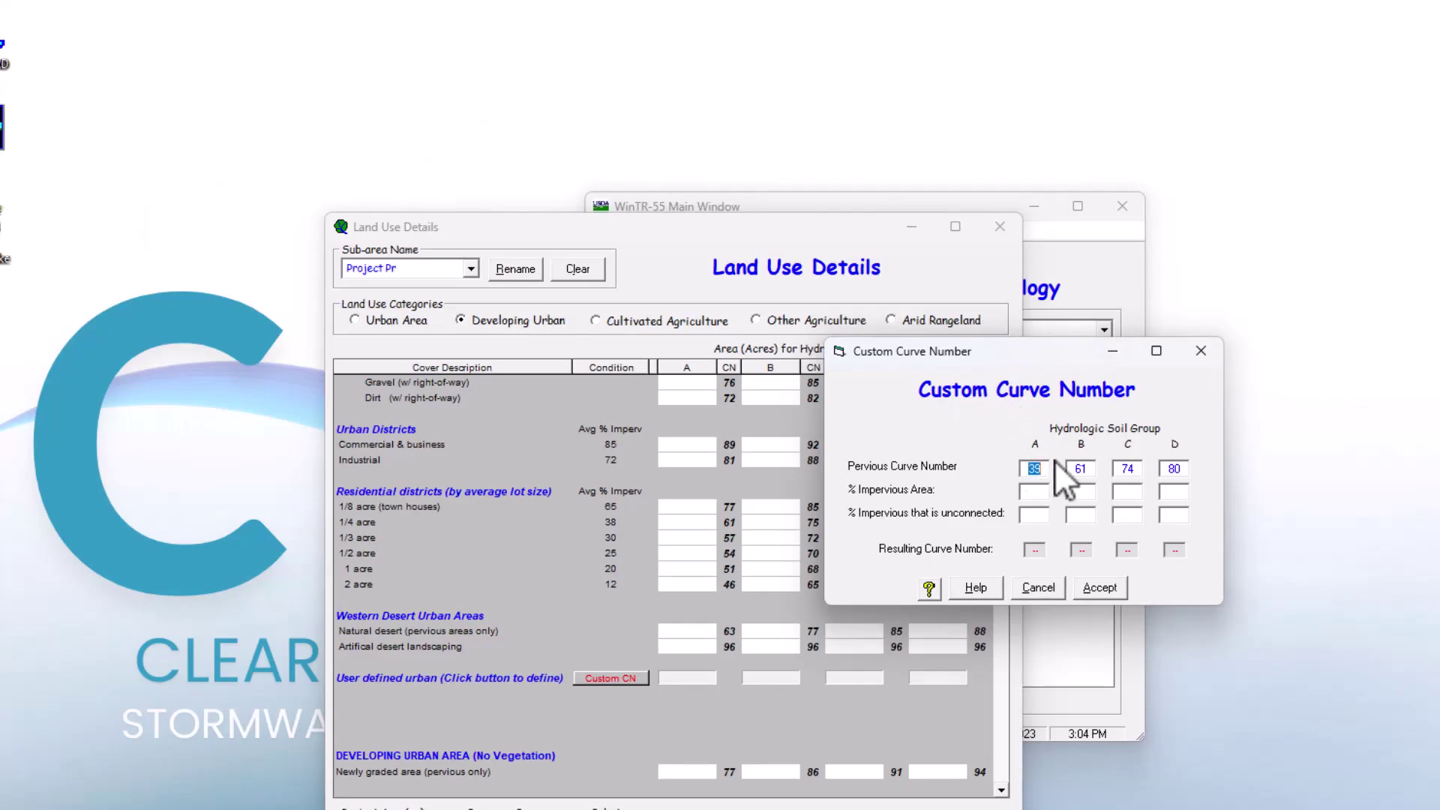
{"action": "type", "text": "45"}
{"action": "double_click", "coordinate": [1084, 470]}
{"action": "type", "text": "67"}
{"action": "double_click", "coordinate": [1143, 470]}
{"action": "type", "text": "80"}
{"action": "key", "text": "Tab"}
{"action": "type", "text": "92"}
Set the impervious percentages to 15, 20, 25 and 5 for groups A–D
{"action": "left_click", "coordinate": [1035, 492]}
{"action": "type", "text": "15"}
{"action": "left_click", "coordinate": [1081, 492]}
{"action": "type", "text": "20"}
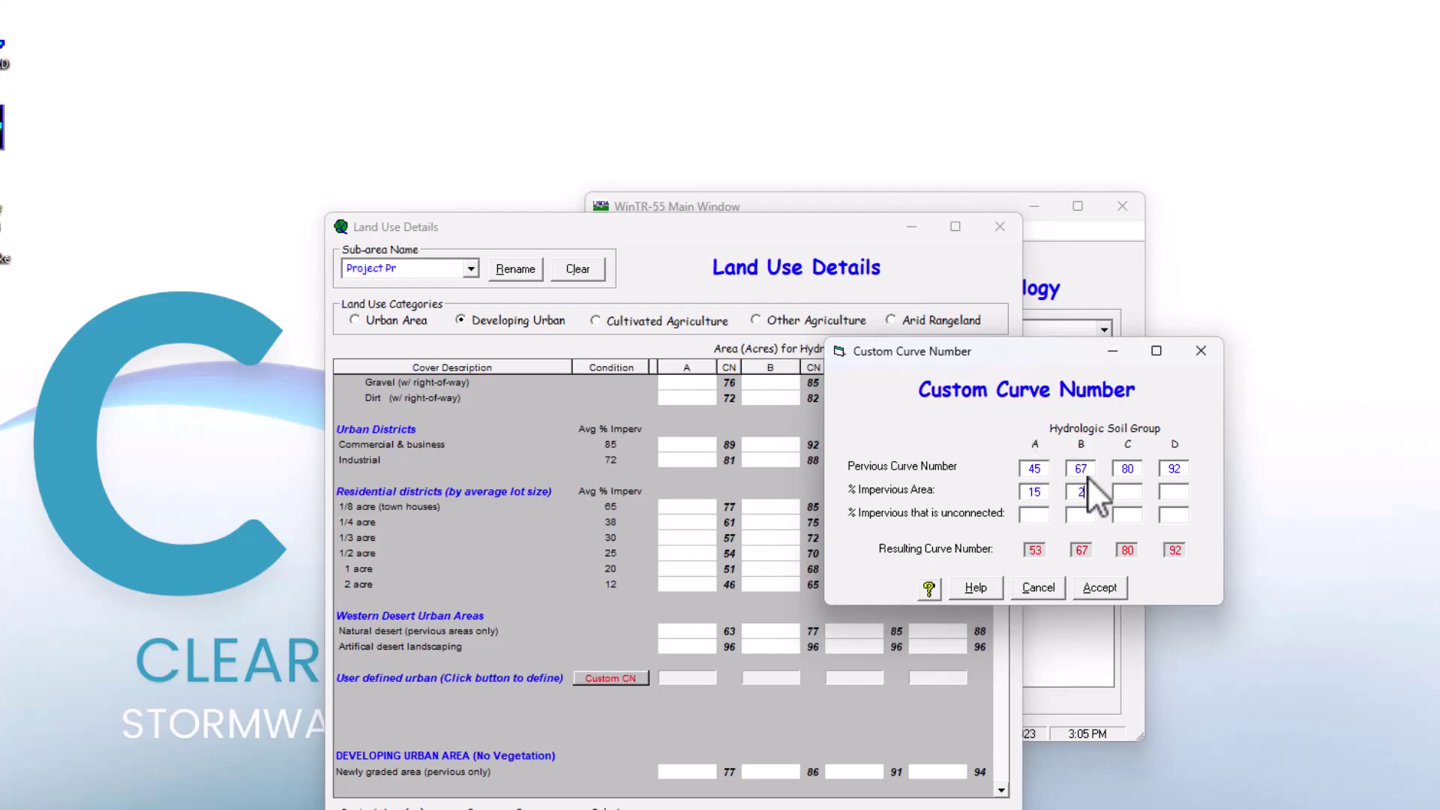
{"action": "left_click", "coordinate": [1125, 492]}
{"action": "type", "text": "25"}
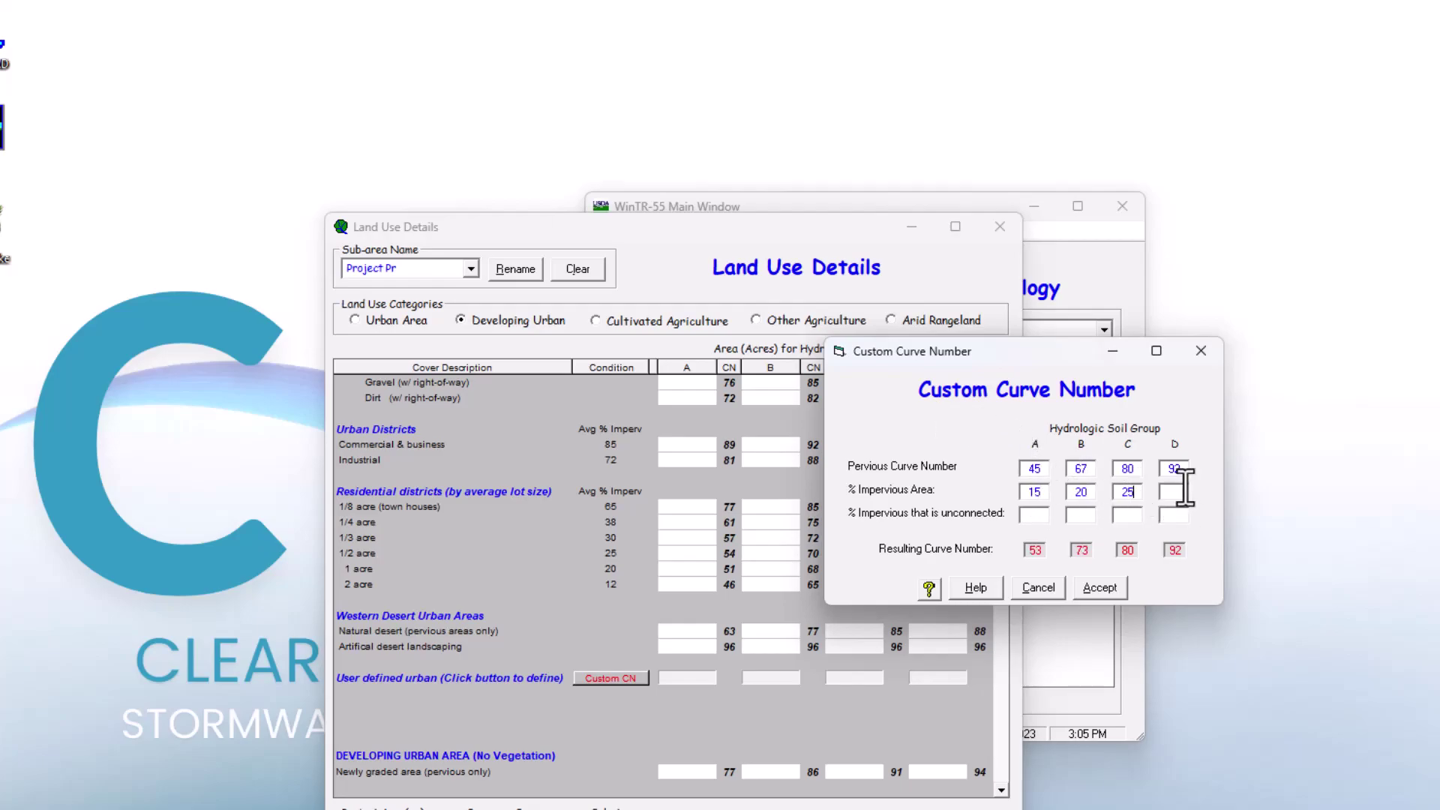
{"action": "left_click", "coordinate": [1182, 491]}
{"action": "type", "text": "5"}
Set group A's unconnected impervious percentage to 10, leaving B and D blank
{"action": "left_click", "coordinate": [1037, 516]}
{"action": "type", "text": "10"}
{"action": "left_click", "coordinate": [1081, 515]}
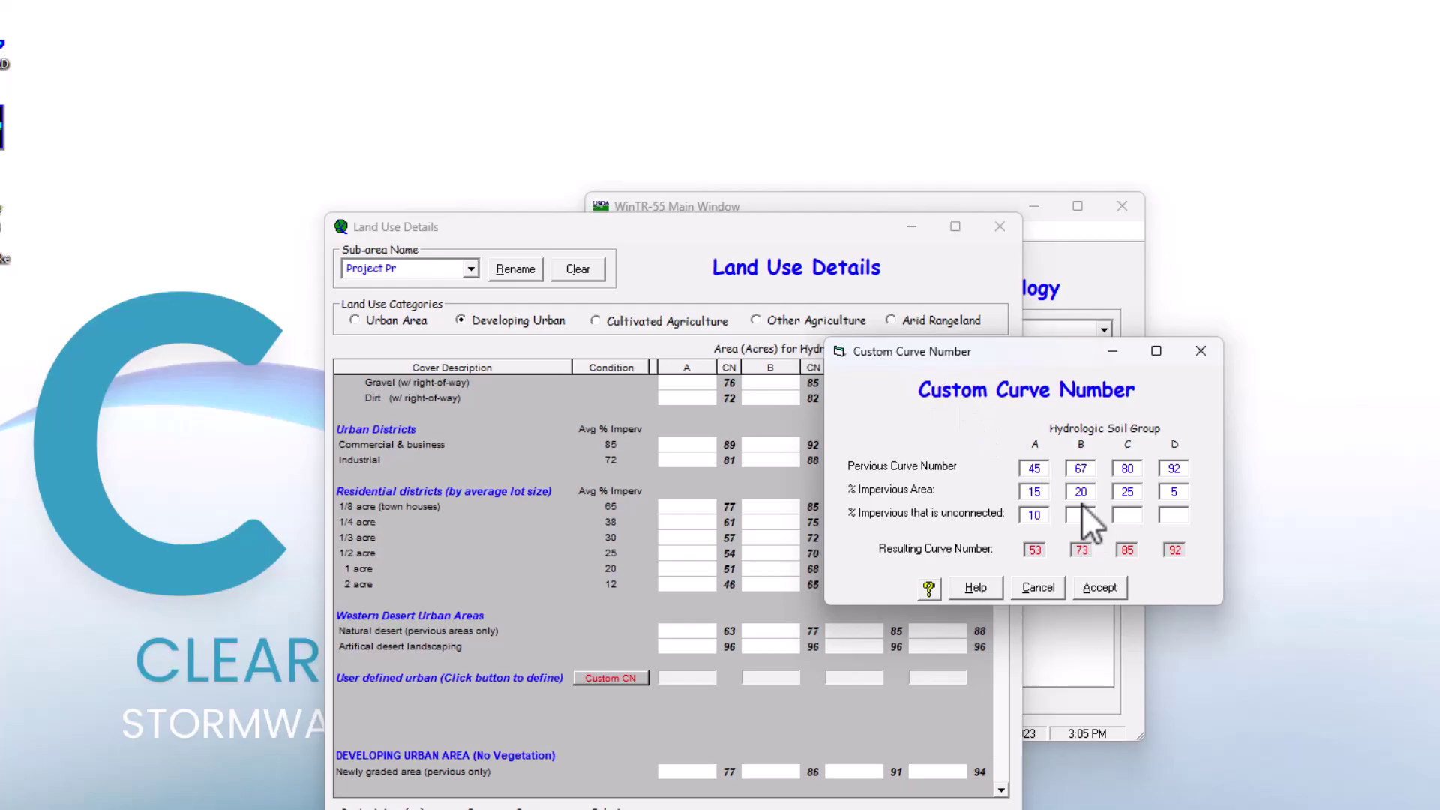
{"action": "type", "text": "0"}
{"action": "key", "text": "BackSpace"}
{"action": "left_click", "coordinate": [1174, 515]}
{"action": "type", "text": "0"}
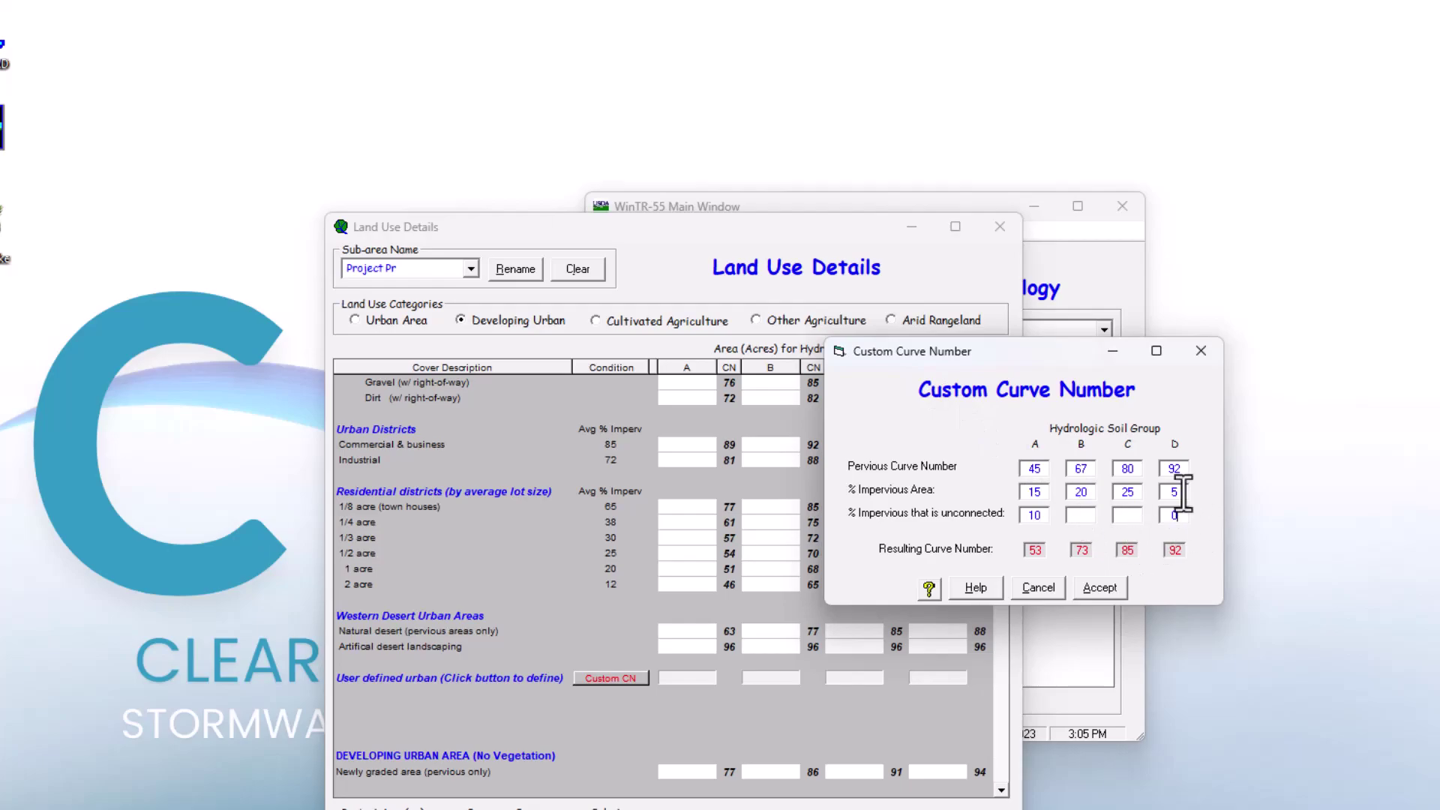
{"action": "key", "text": "BackSpace"}
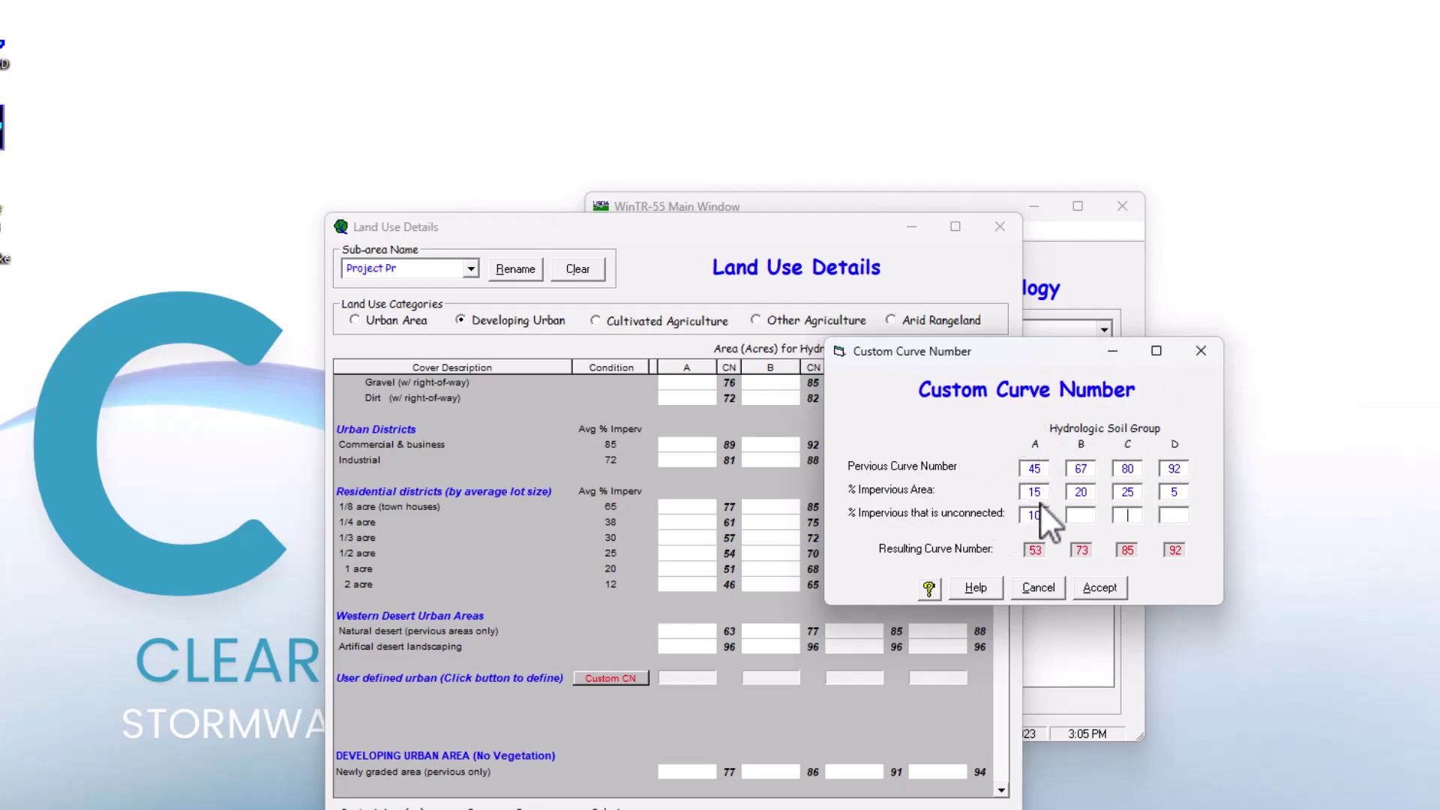
Accept the custom curve numbers and return to the land use table
{"action": "left_click", "coordinate": [1099, 588]}
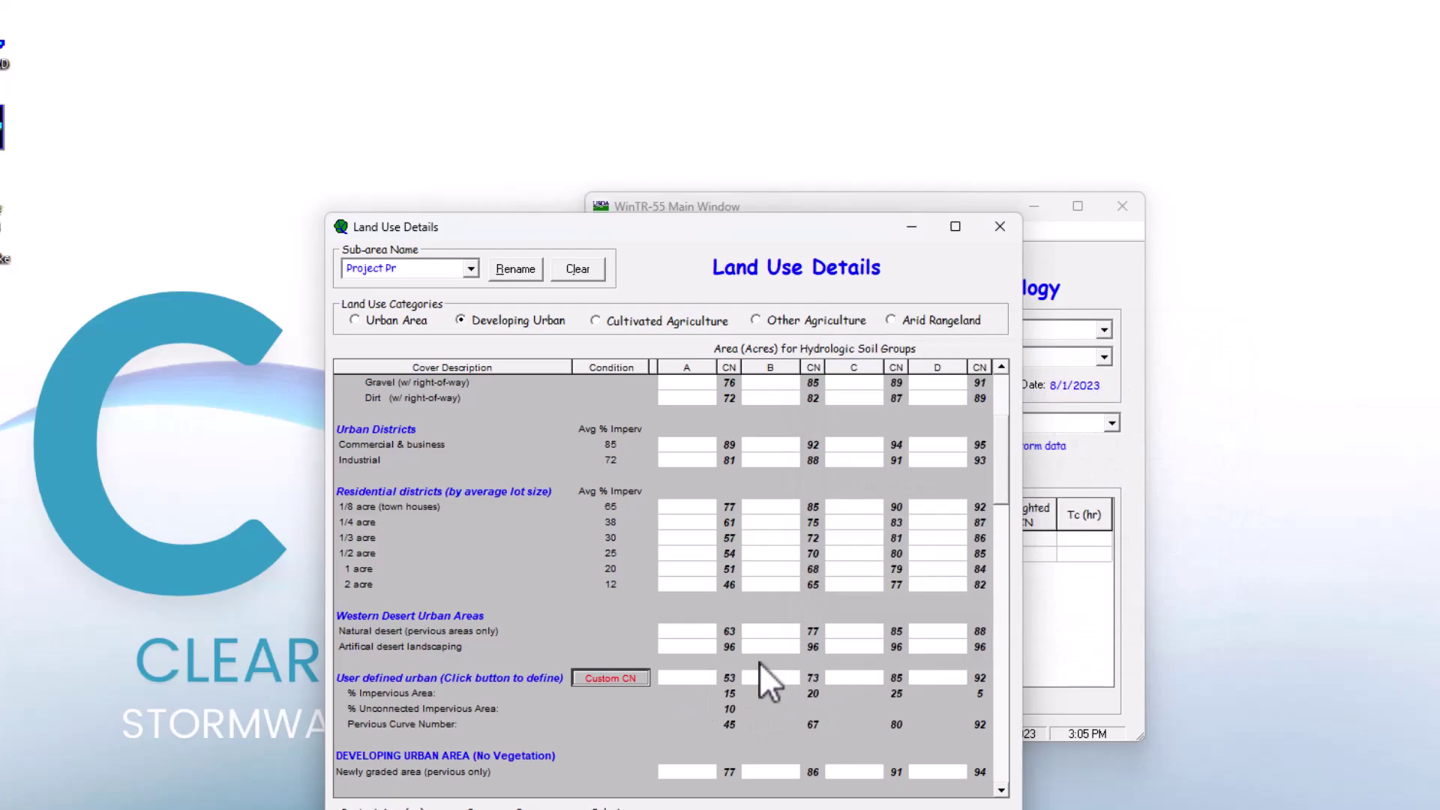
{"action": "scroll", "coordinate": [645, 487], "scroll_direction": "up", "scroll_amount": 5}
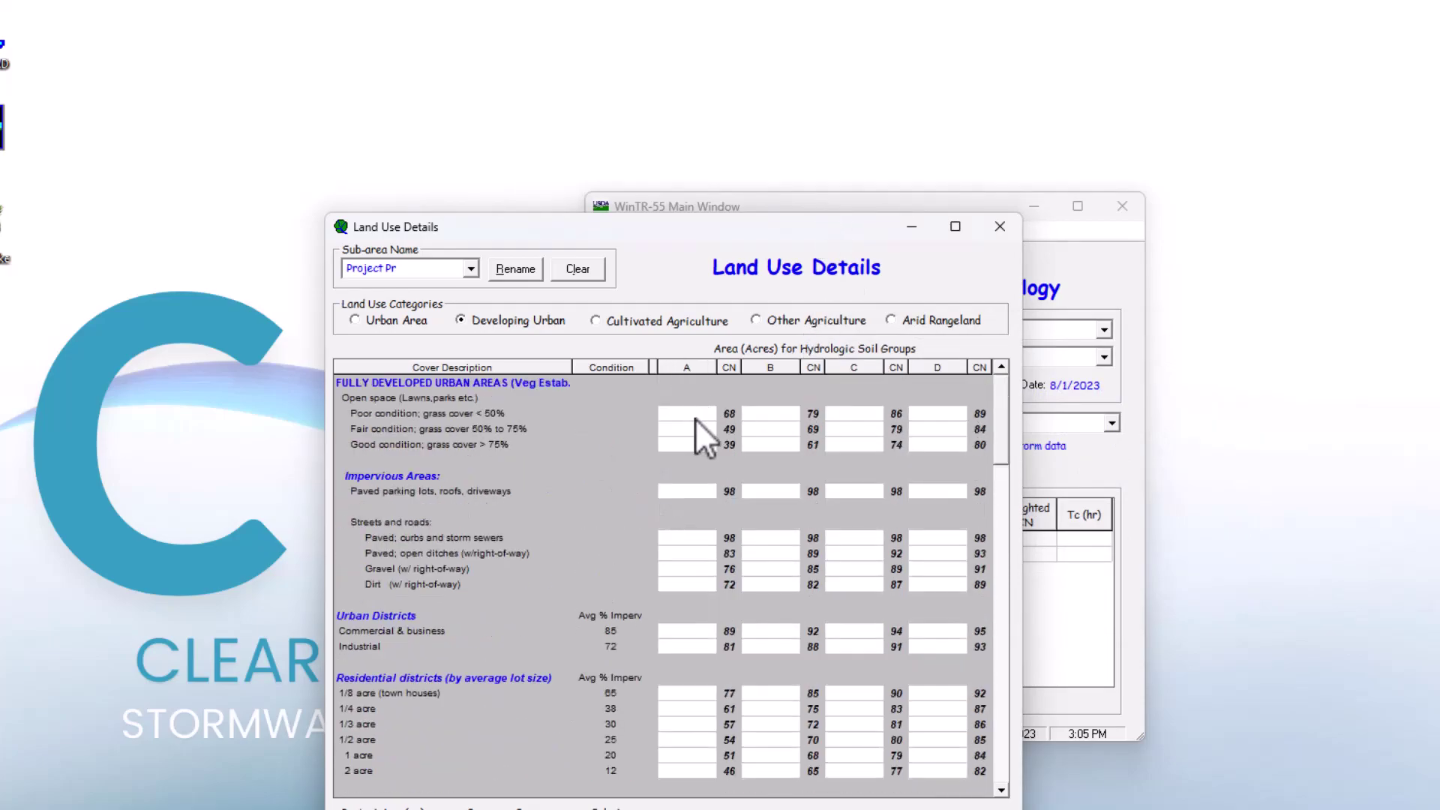
{"action": "scroll", "coordinate": [696, 416], "scroll_direction": "down", "scroll_amount": 2}
{"action": "scroll", "coordinate": [708, 418], "scroll_direction": "up", "scroll_amount": 2}
{"action": "scroll", "coordinate": [718, 424], "scroll_direction": "down", "scroll_amount": 6}
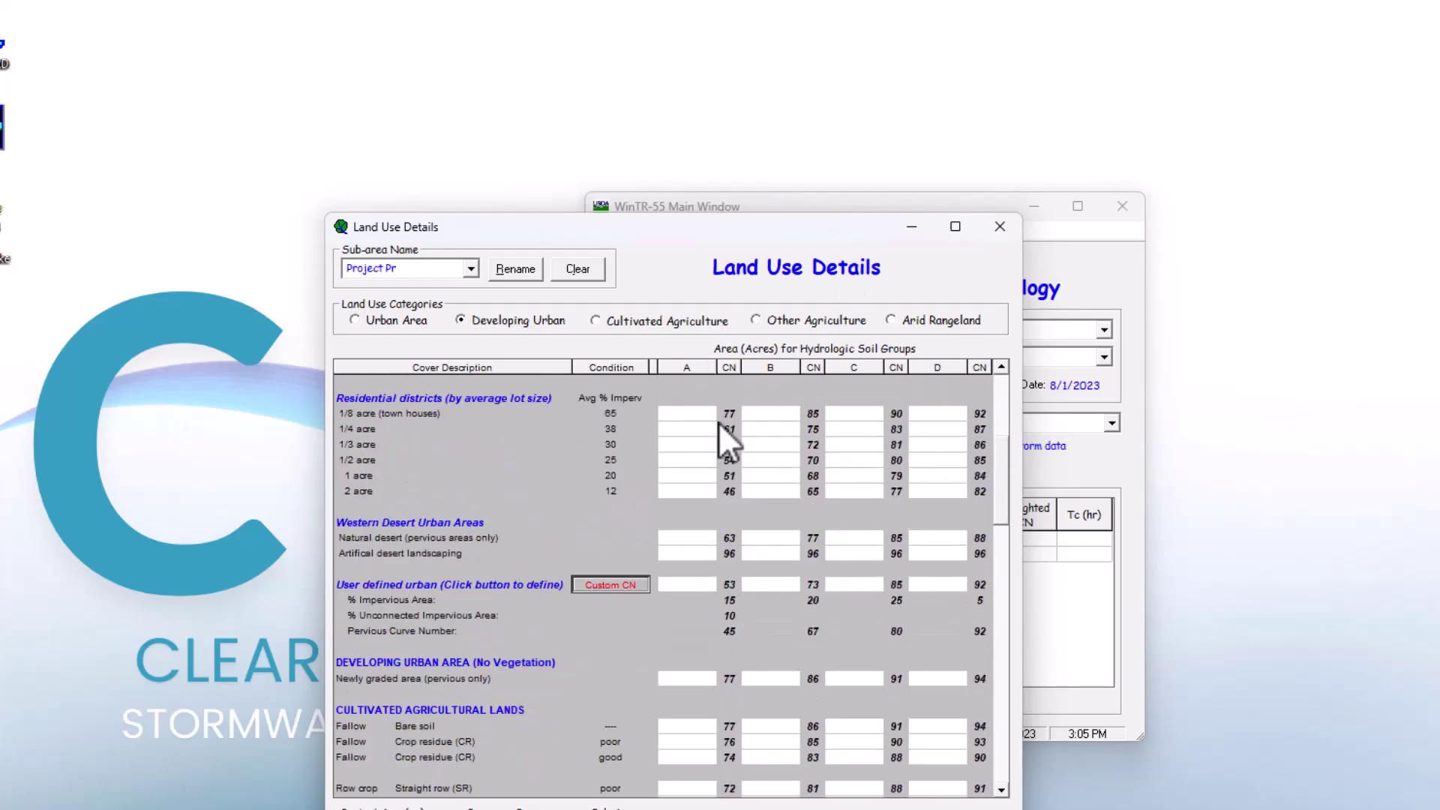
{"action": "scroll", "coordinate": [718, 439], "scroll_direction": "down", "scroll_amount": 1}
Enter 5 acres for the user-defined urban land use on soil A
{"action": "left_click", "coordinate": [676, 537]}
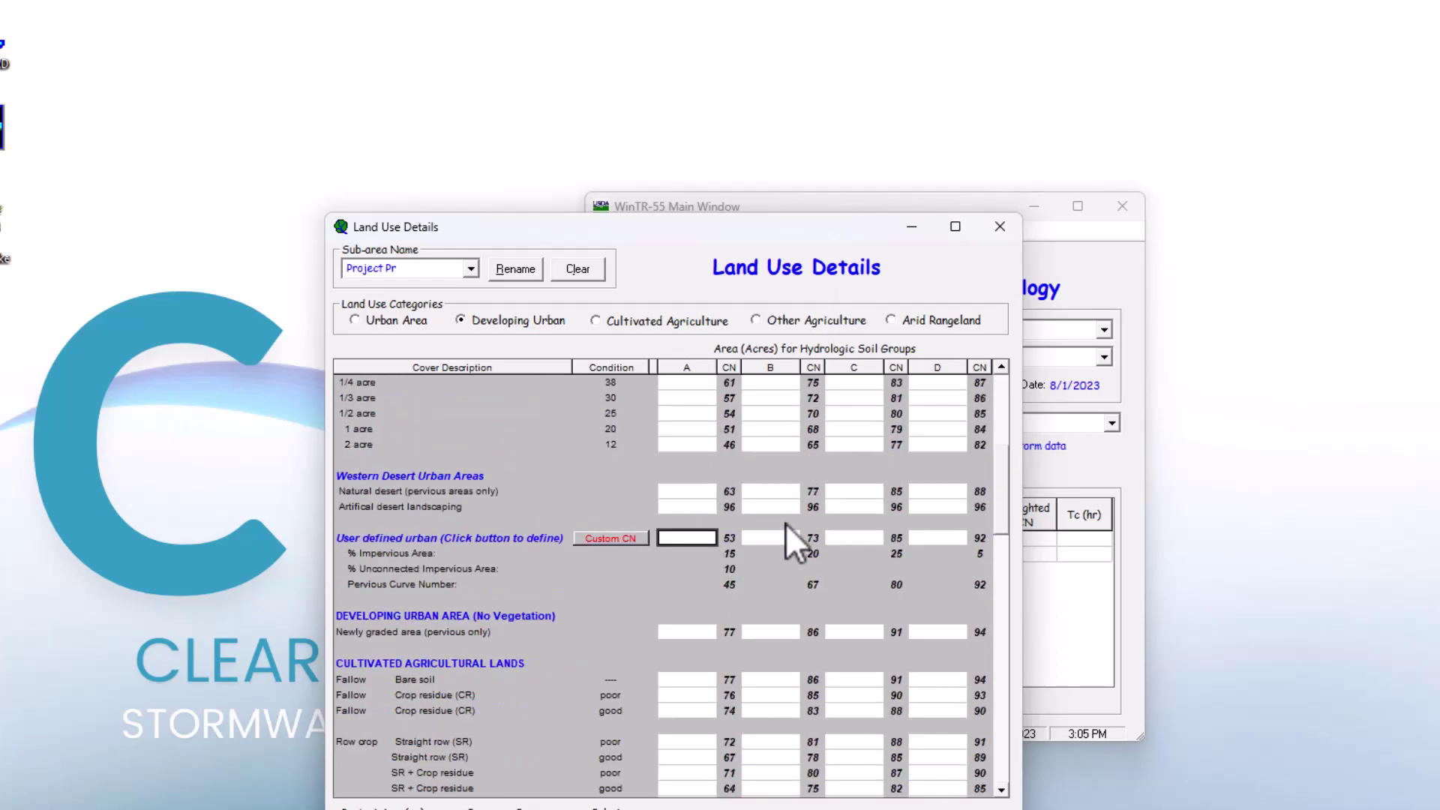
{"action": "type", "text": "5"}
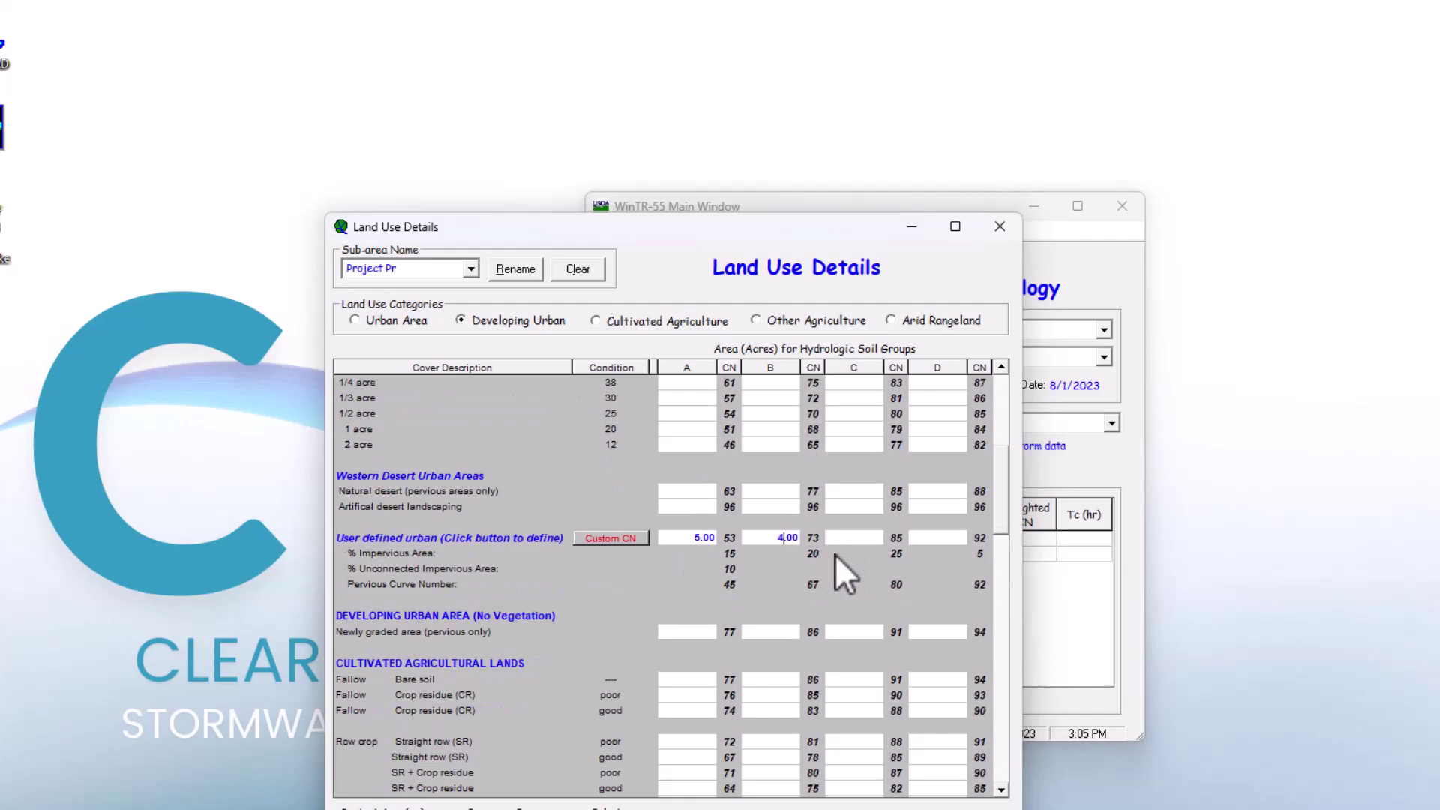
{"action": "scroll", "coordinate": [869, 551], "scroll_direction": "up", "scroll_amount": 7}
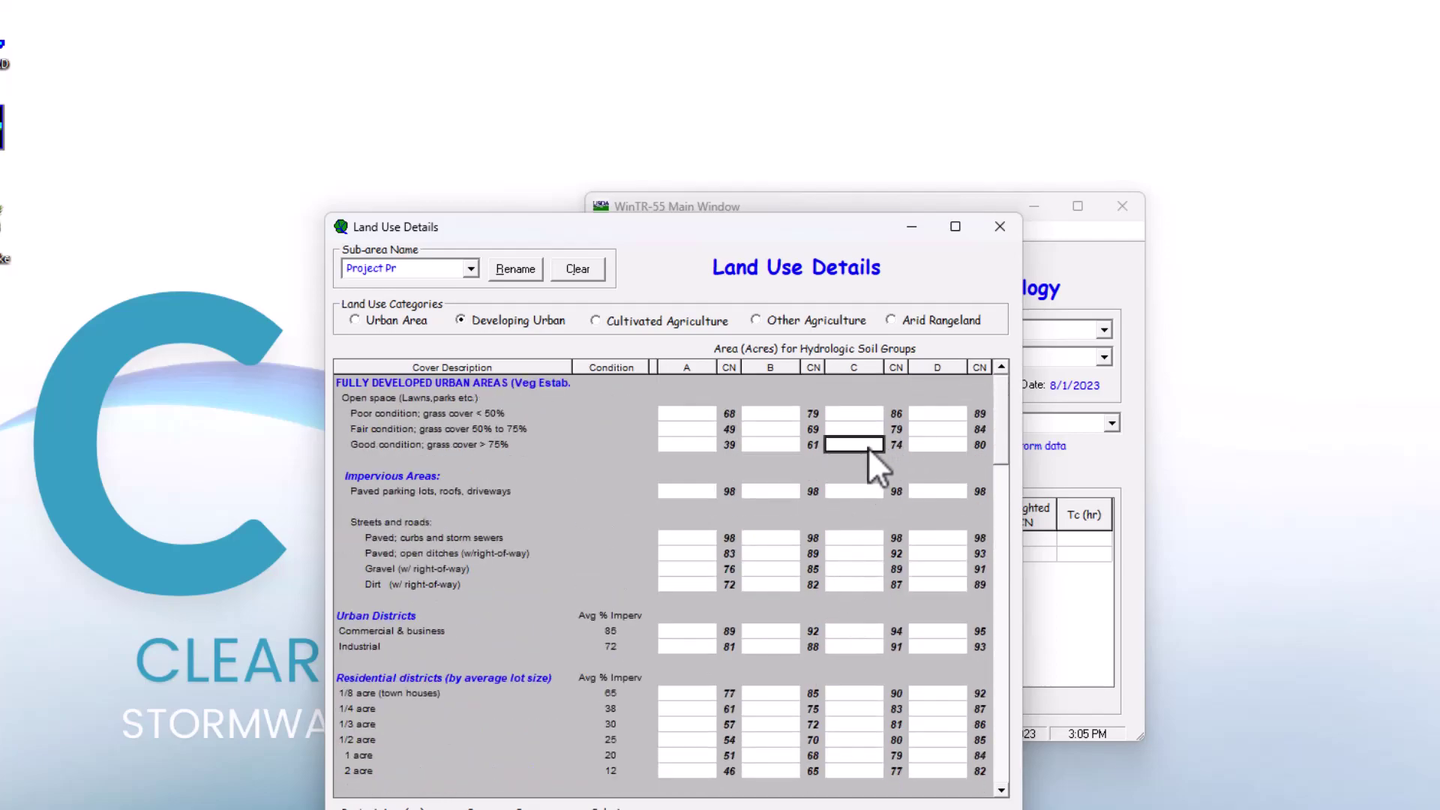
Enter 3 acres of good-condition open space on soil C and confirm 12 acres, CN 65
{"action": "type", "text": "3"}
{"action": "left_click", "coordinate": [998, 801]}
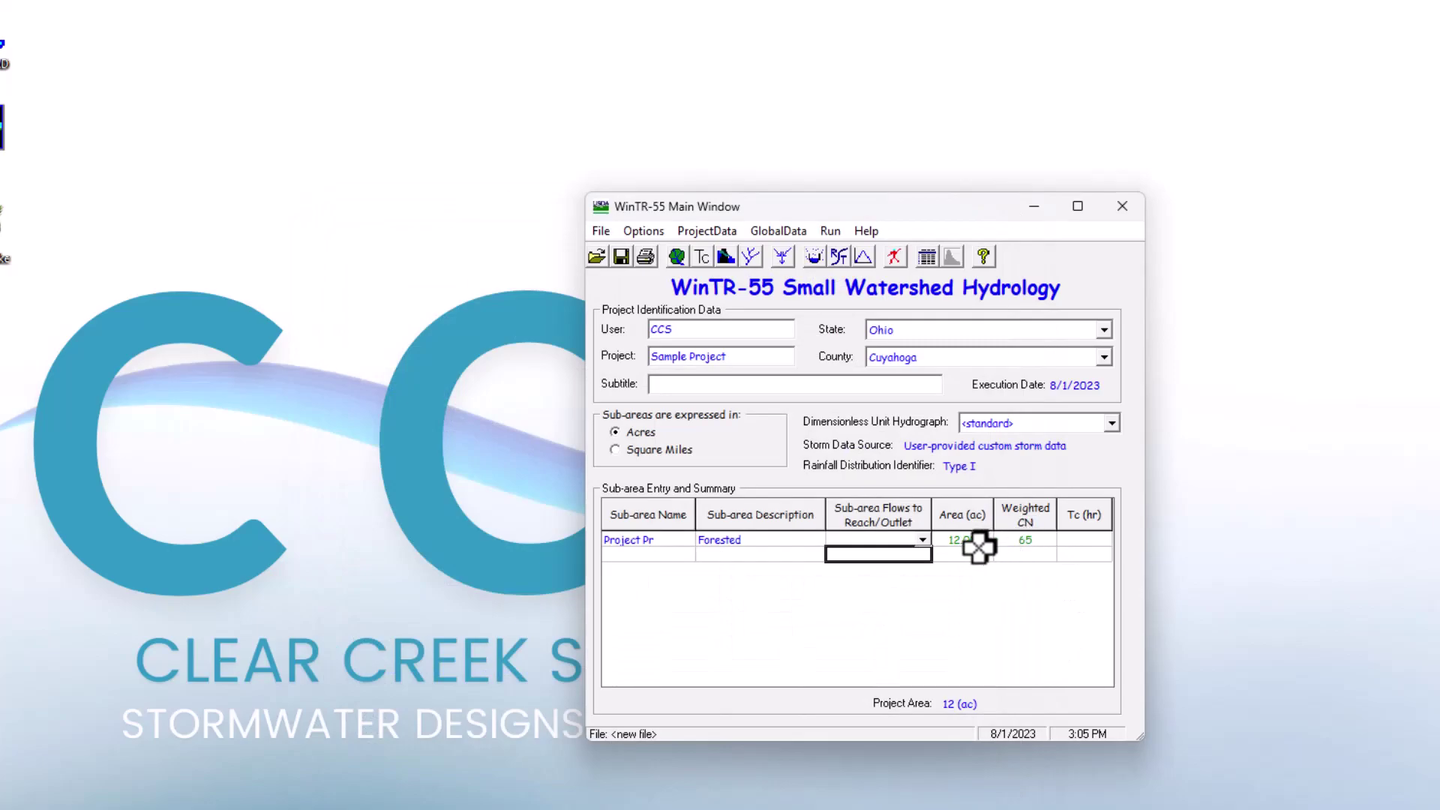
{"action": "left_click", "coordinate": [1043, 541]}
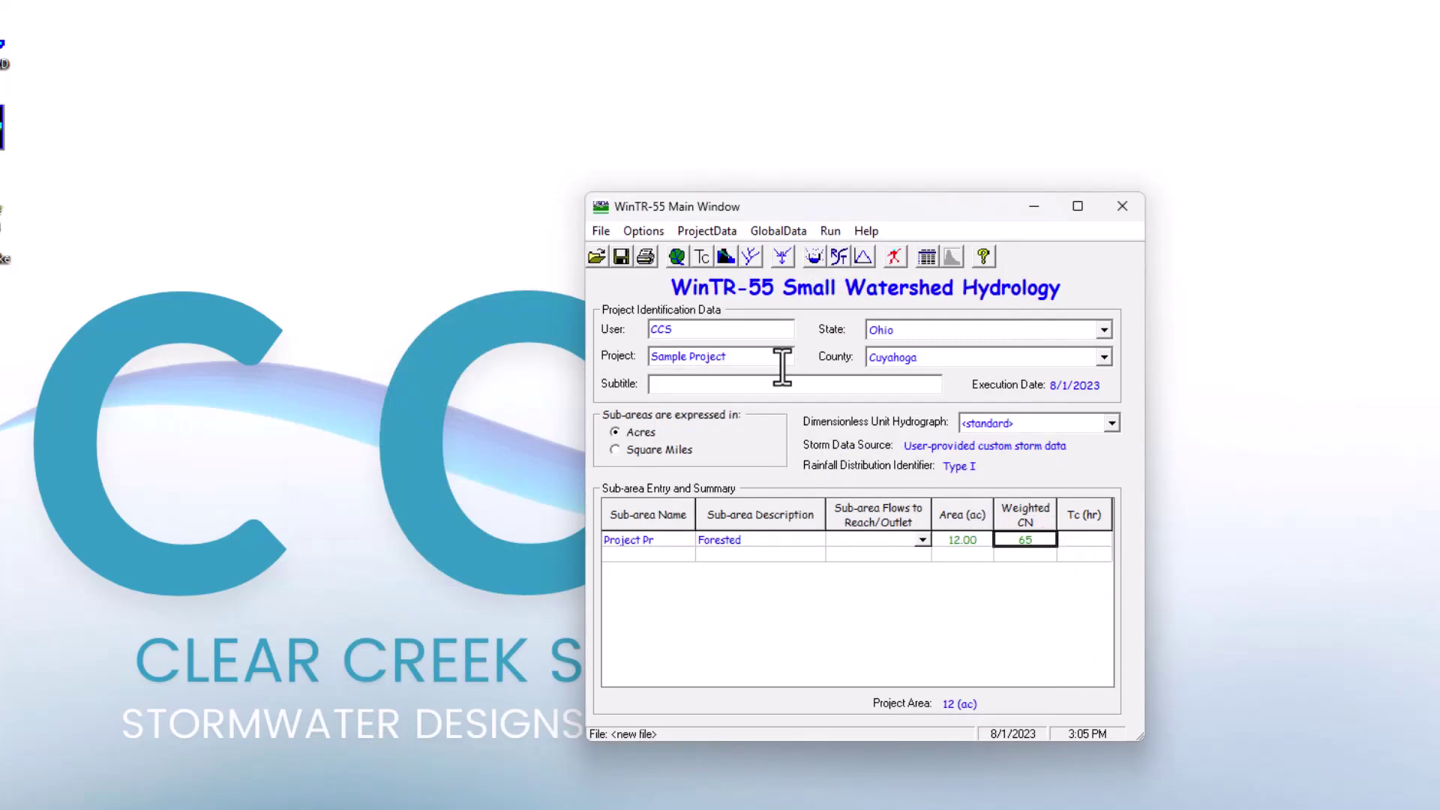
Reopen Land Use Details for Project Pr and review the entered acreages
{"action": "left_click", "coordinate": [676, 257]}
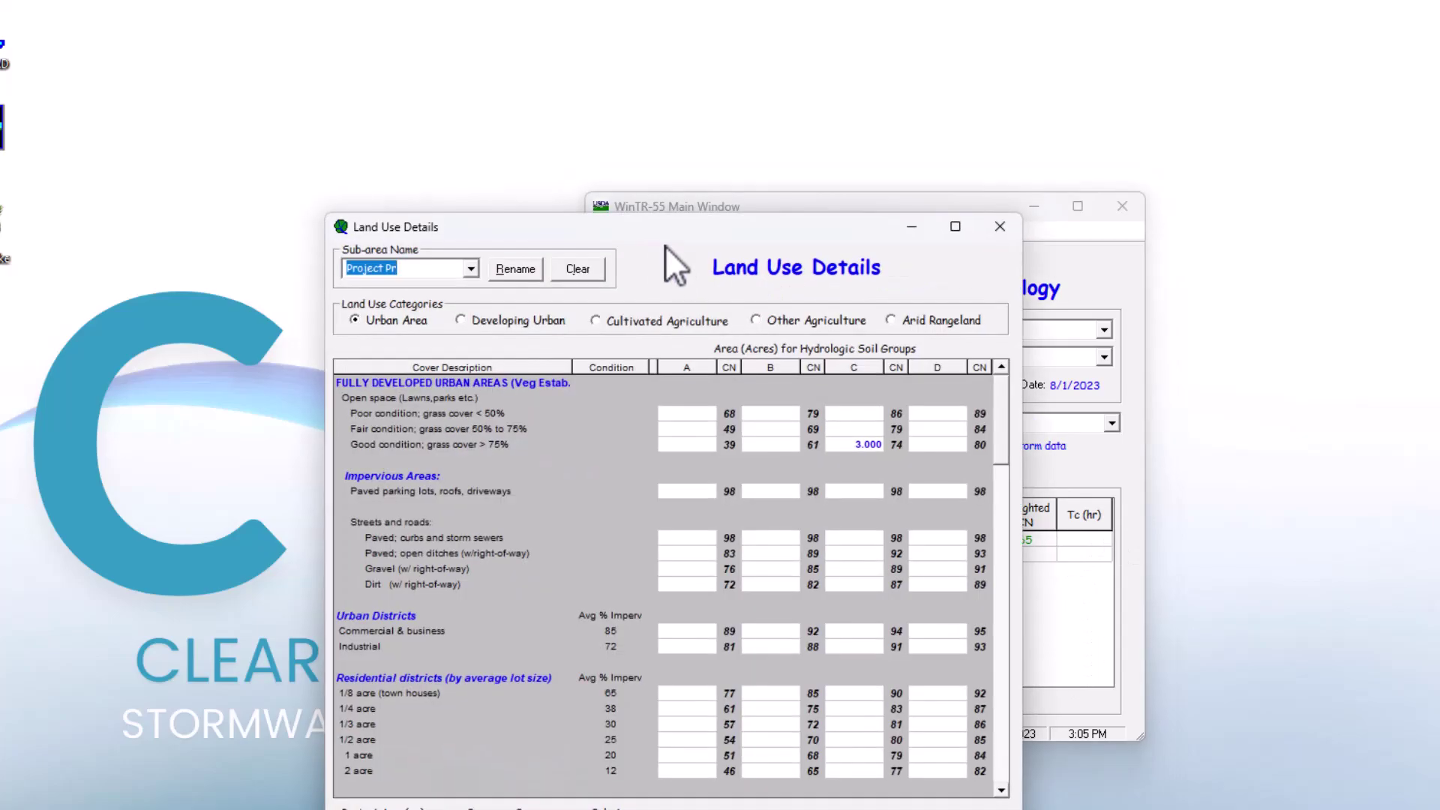
{"action": "scroll", "coordinate": [745, 450], "scroll_direction": "down", "scroll_amount": 10}
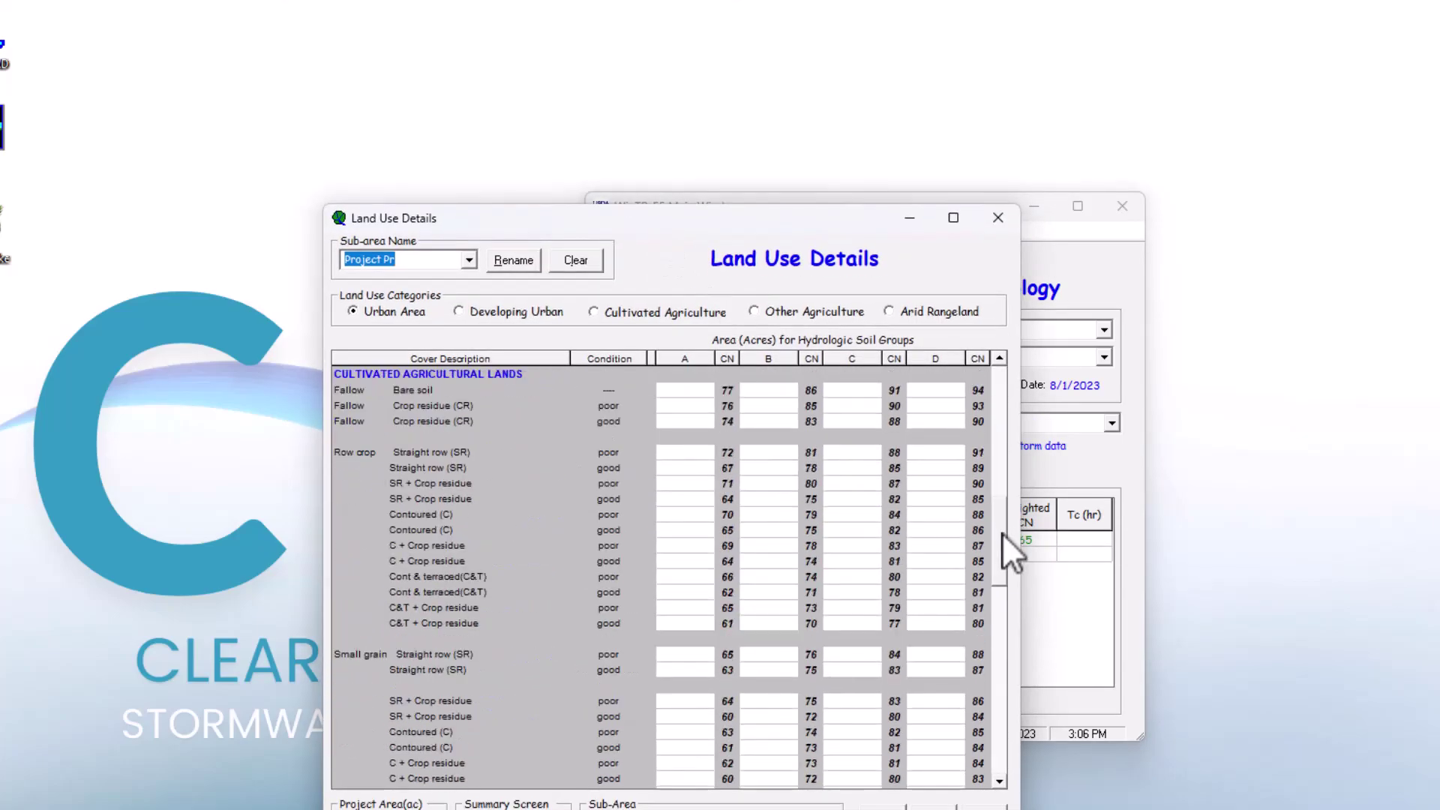
{"action": "scroll", "coordinate": [870, 691], "scroll_direction": "down", "scroll_amount": 10}
{"action": "scroll", "coordinate": [866, 687], "scroll_direction": "up", "scroll_amount": 10}
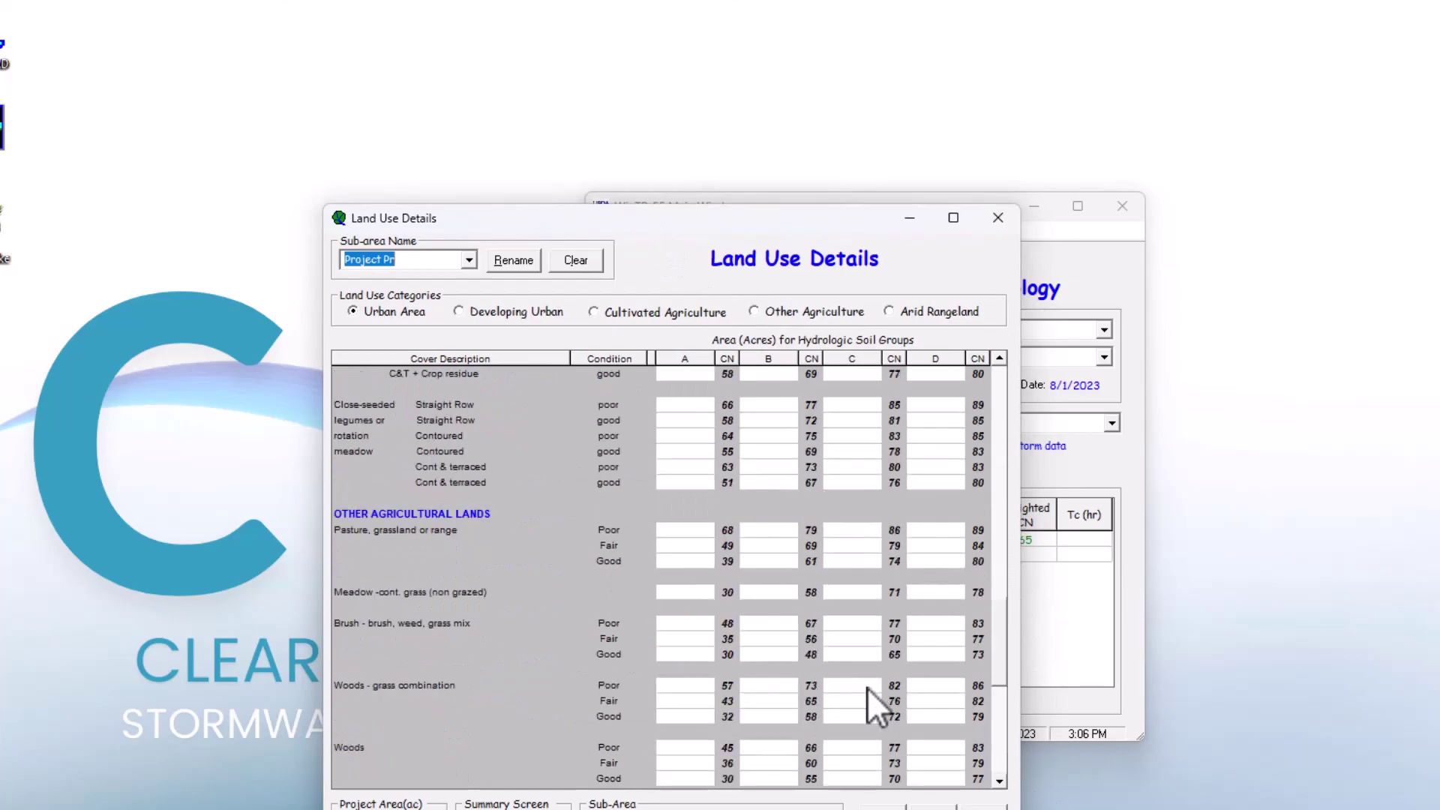
{"action": "scroll", "coordinate": [864, 686], "scroll_direction": "up", "scroll_amount": 10}
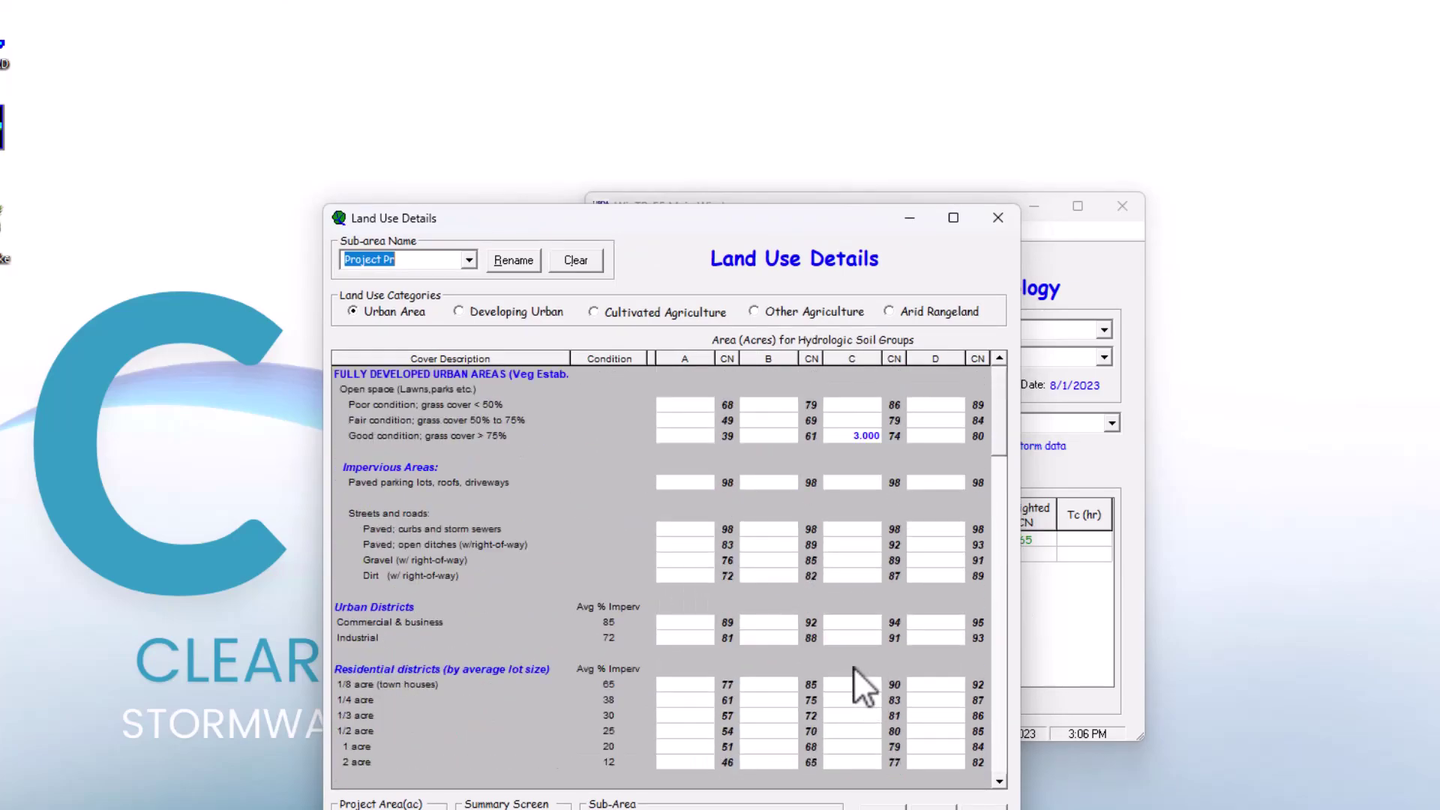